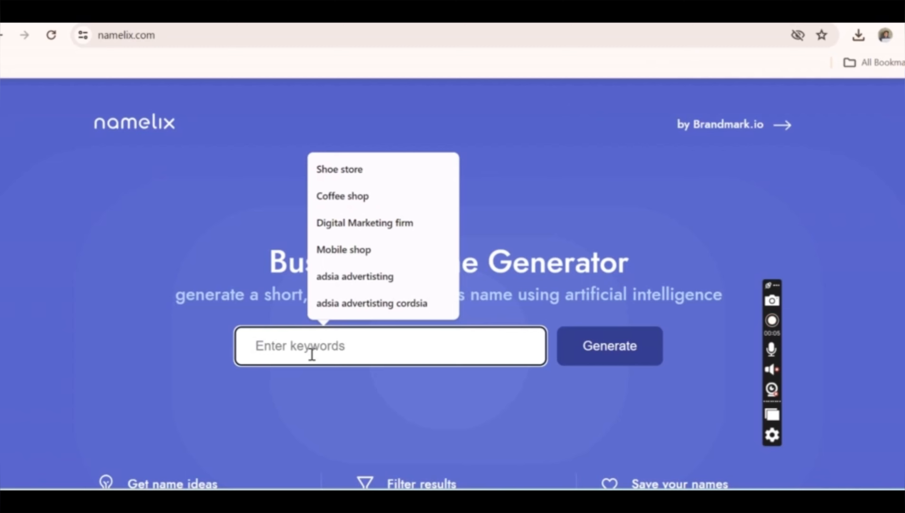
- Submit the keywords "fusion on fashion stiching" to the business name generator
type("fusion ")
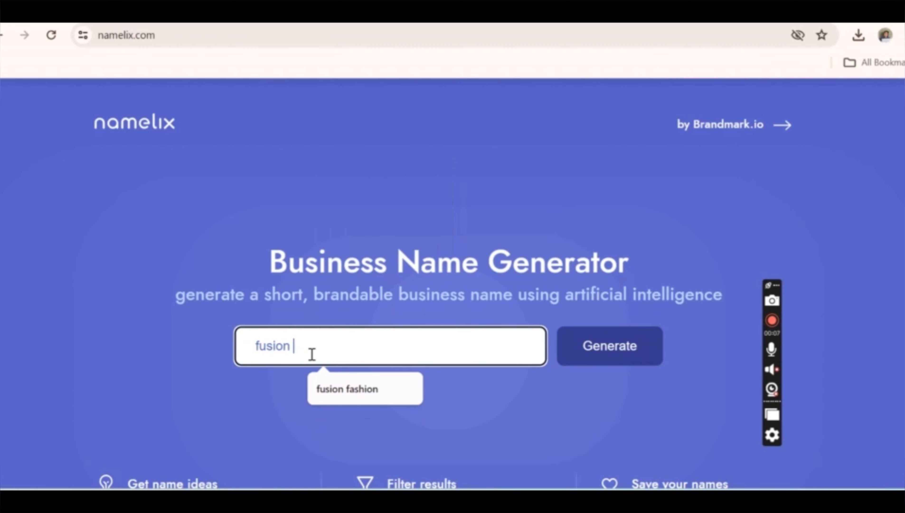
type("on fA")
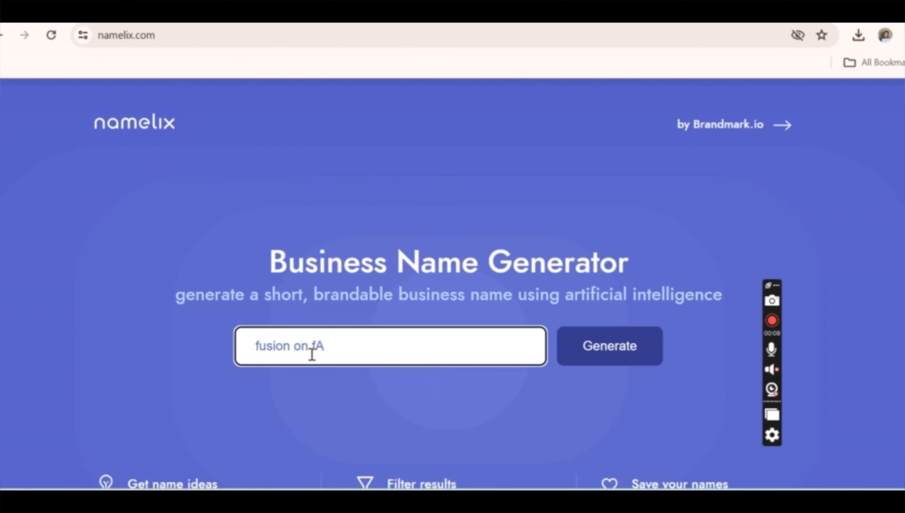
key("BackSpace")
type("ashion")
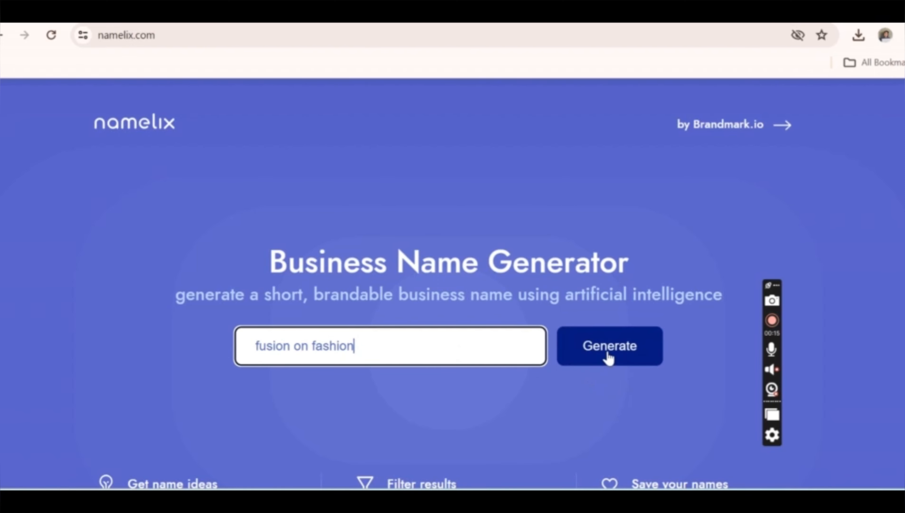
type(" stiching")
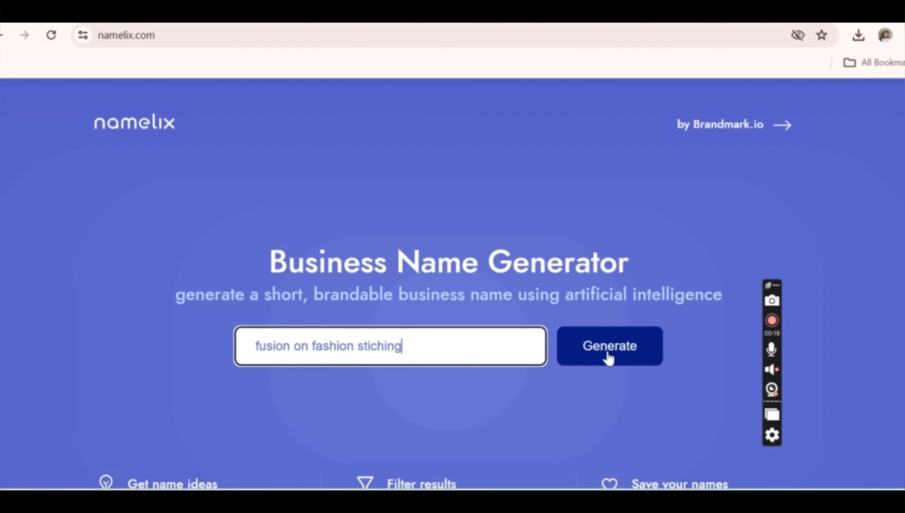
left_click(608, 356)
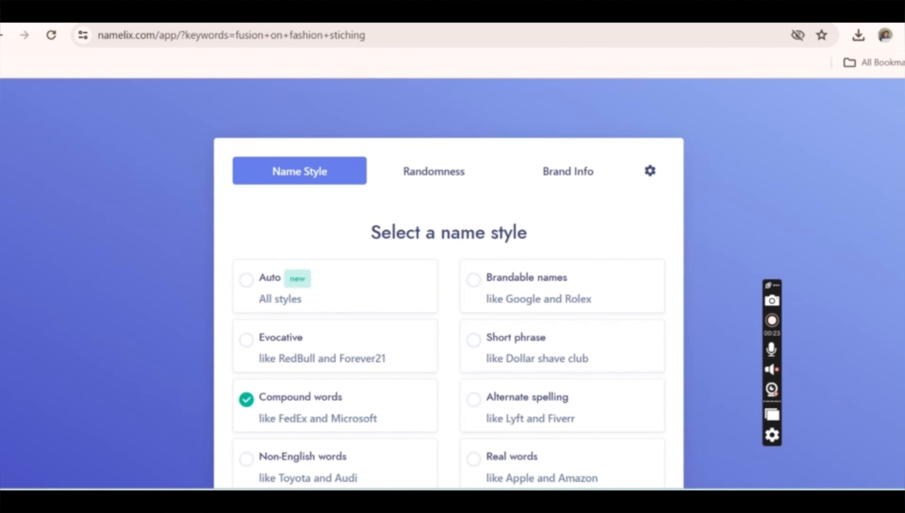
- Generate the business names with the Compound words style and High randomness, leaving the brand info blank
scroll(449, 287, "down", 3)
left_click(517, 428)
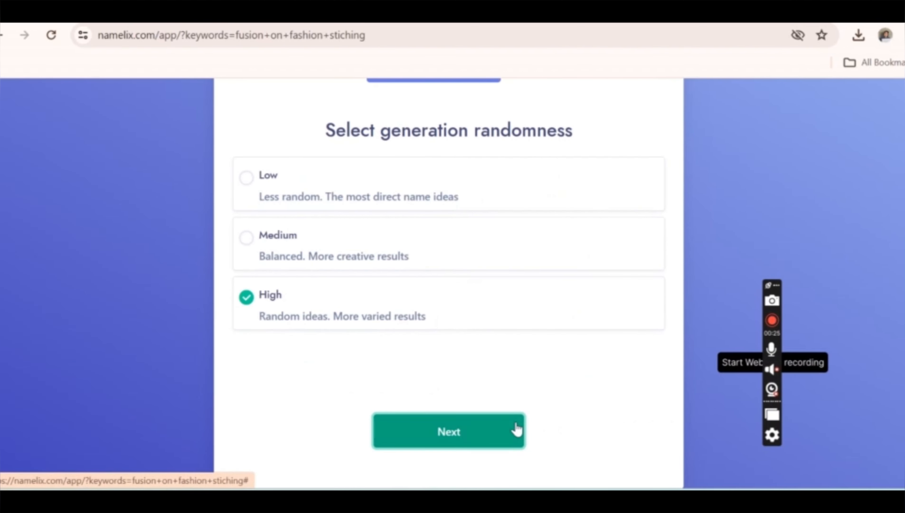
left_click(516, 429)
left_click(518, 428)
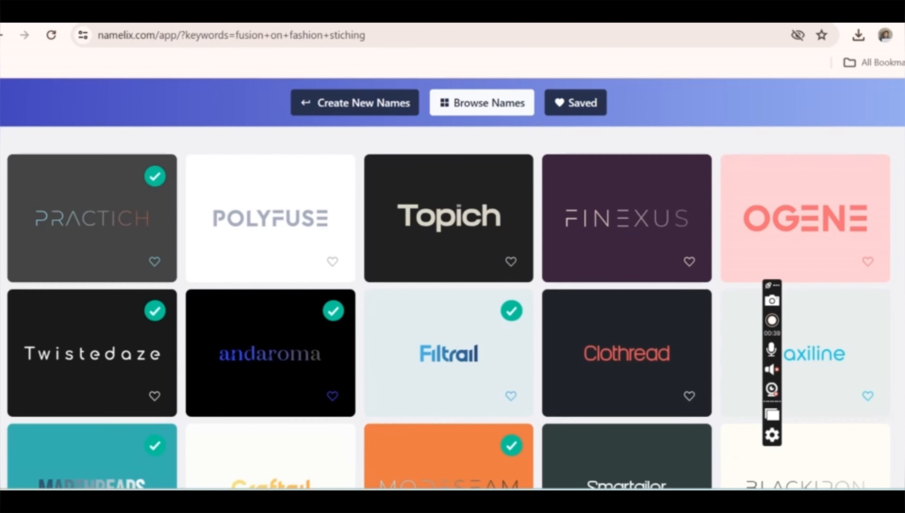
- Browse the generated business names and open the logo page for Modex
scroll(448, 308, "down", 3)
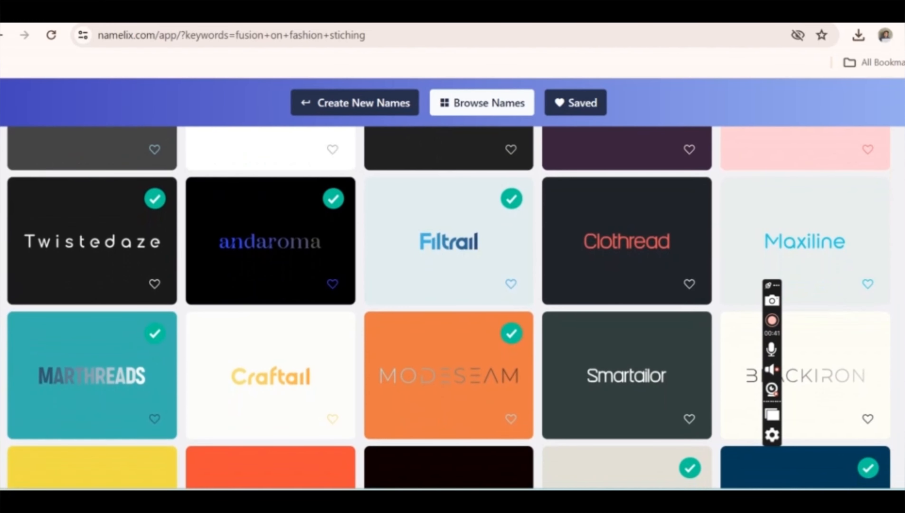
scroll(448, 308, "down", 2)
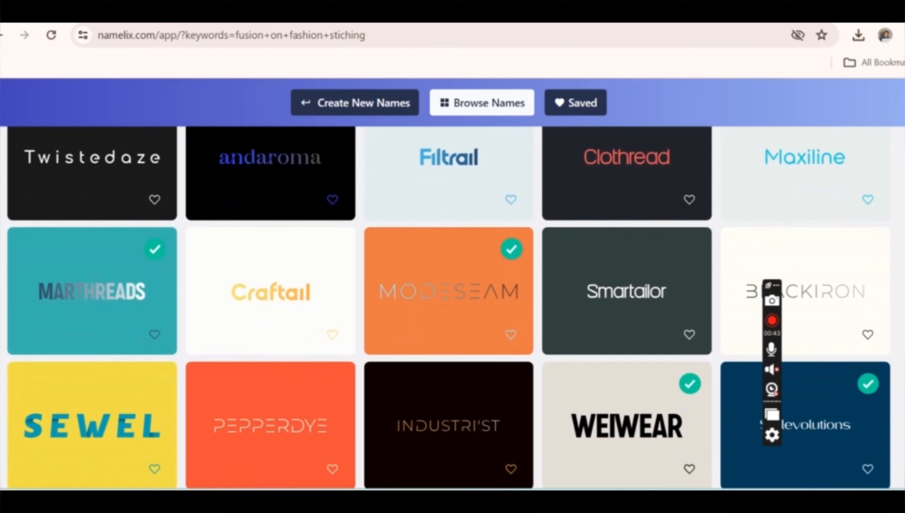
scroll(449, 307, "down", 2)
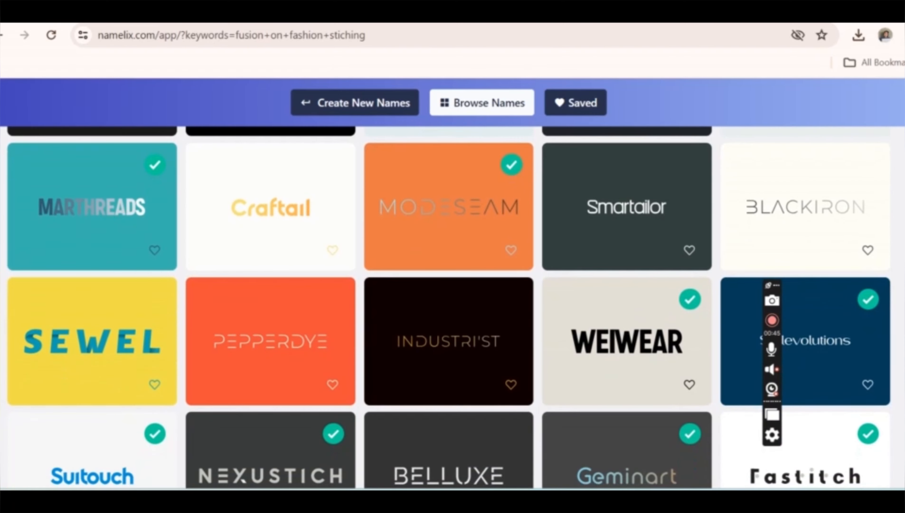
scroll(449, 308, "down", 4)
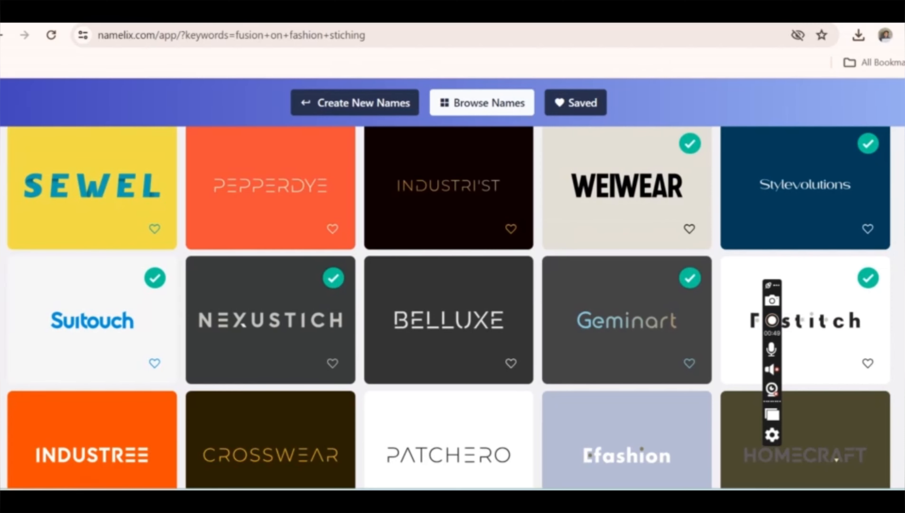
scroll(449, 308, "down", 1)
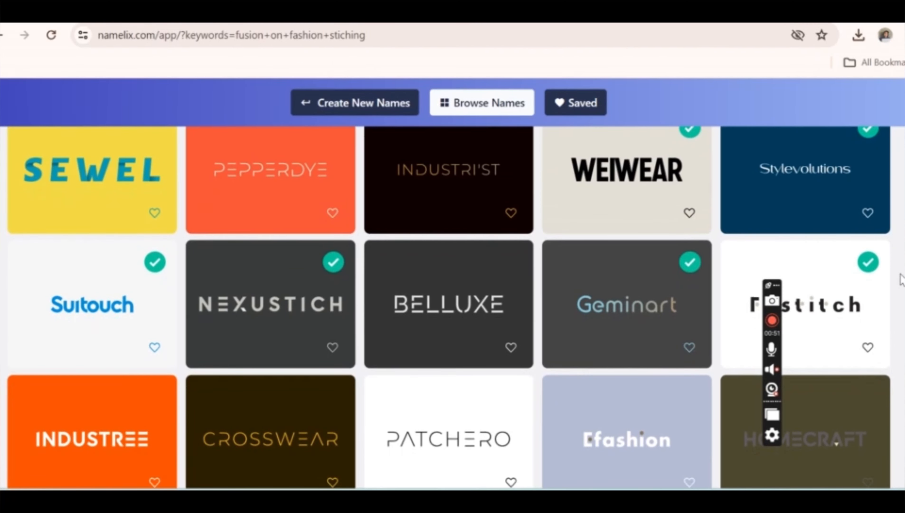
scroll(900, 294, "down", 5)
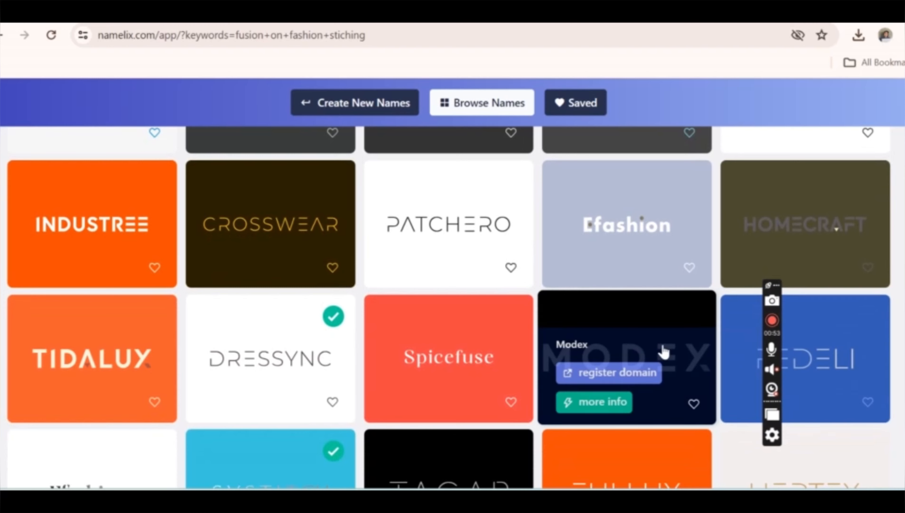
left_click(648, 342)
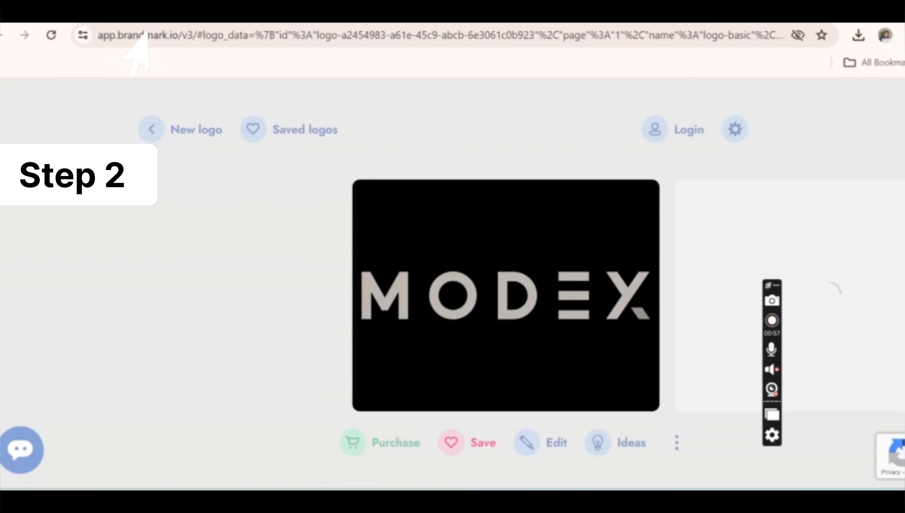
- Switch to Canva in a new browser tab and apply the recently used V&W initials template to a blank logo design
key("ctrl+t")
type("canva.com")
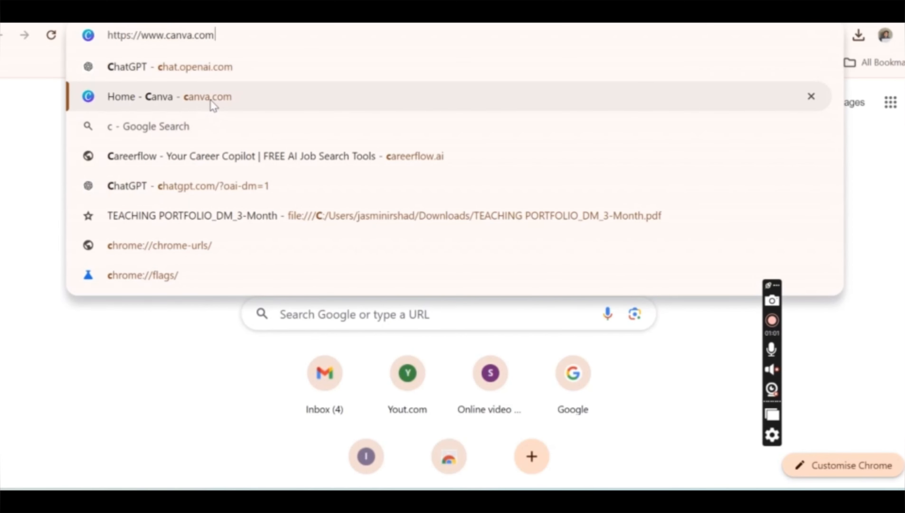
left_click(213, 101)
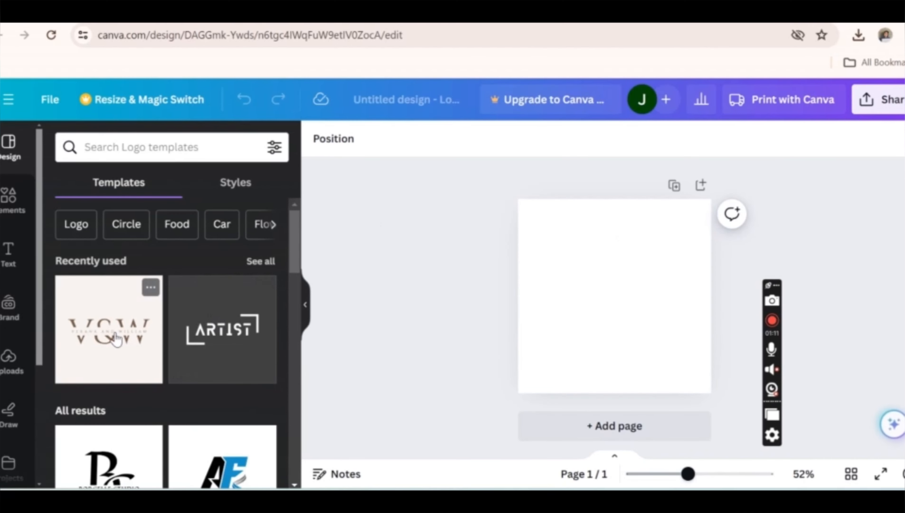
mouse_move(293, 240)
left_mouse_down()
mouse_move(278, 333)
mouse_move(285, 237)
left_mouse_up()
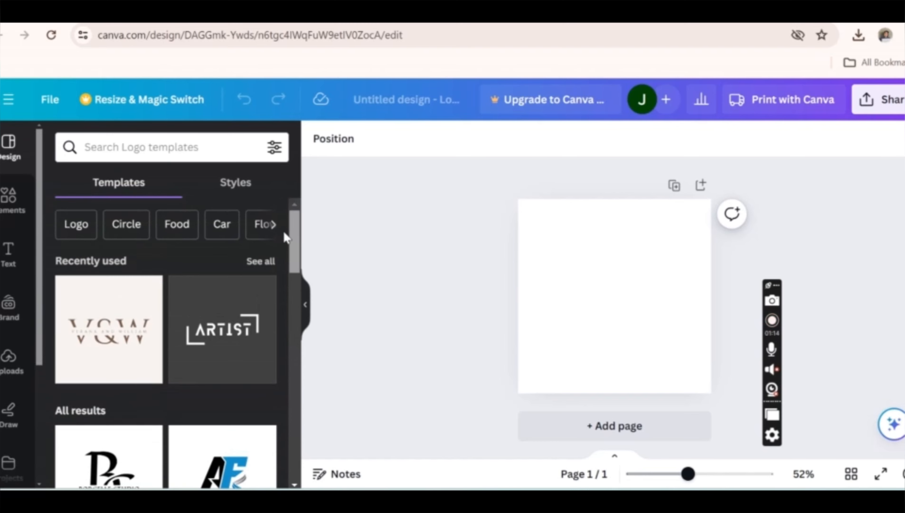
left_click(68, 325)
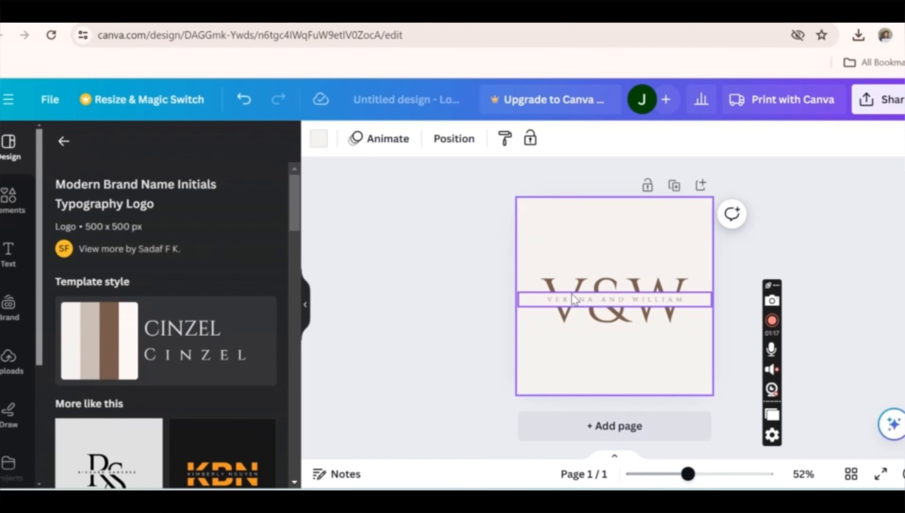
- Replace the letter V in the logo's large V&W heading with MODEZ
left_click(583, 298)
left_click(613, 291)
double_click(615, 290)
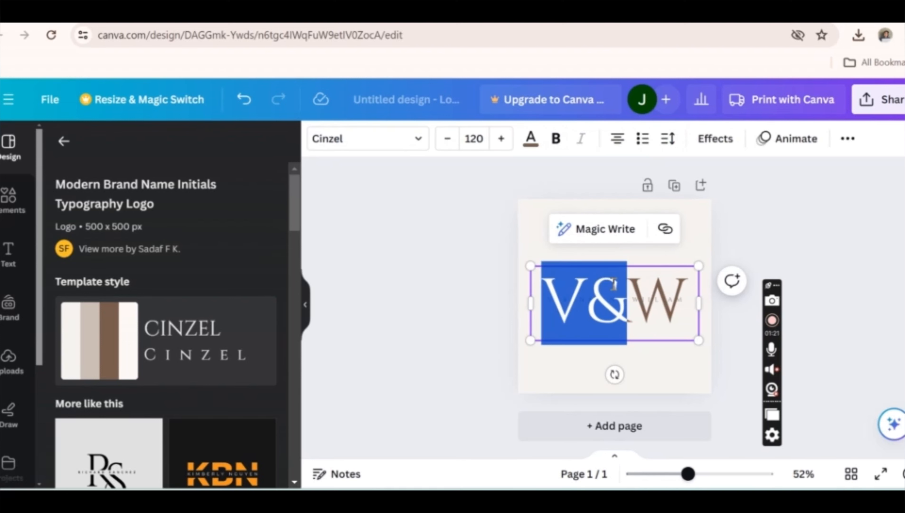
left_click(575, 280)
key("BackSpace")
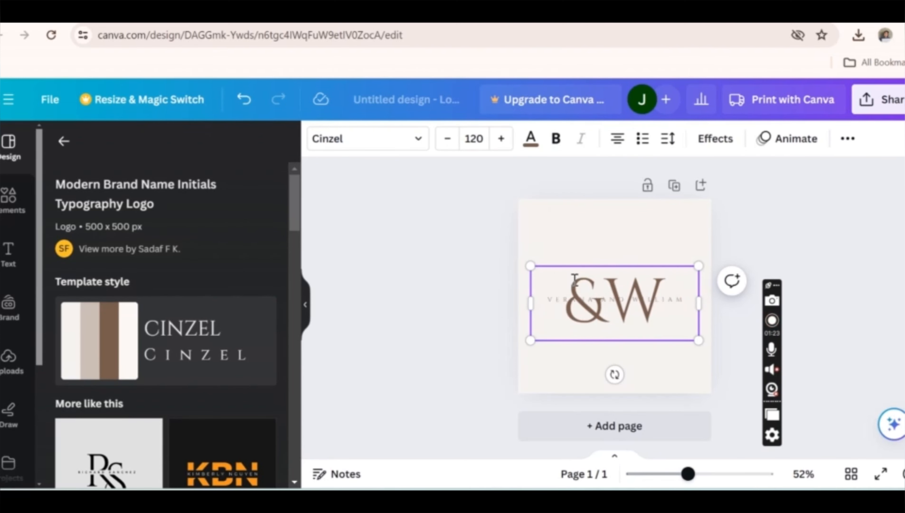
type("MODEZ")
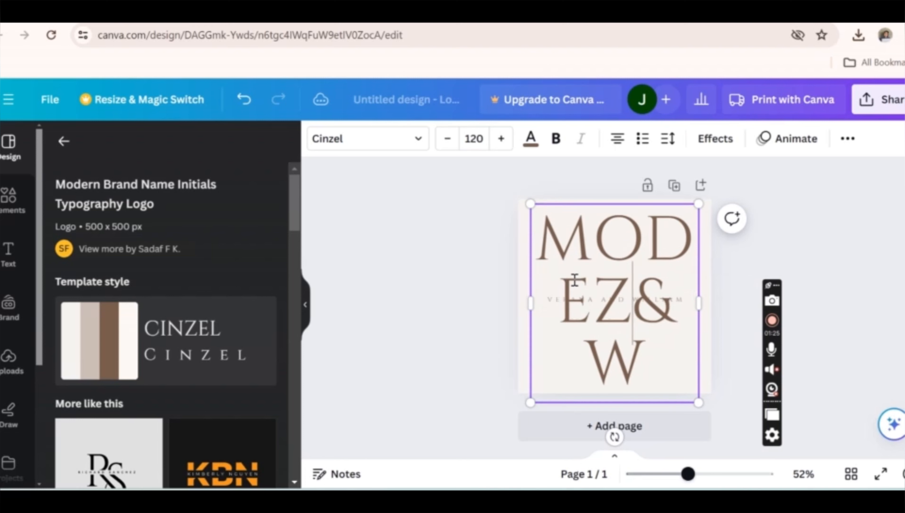
- Reduce the font size of the logo's large heading to 100
left_click(449, 139)
left_click(449, 139)
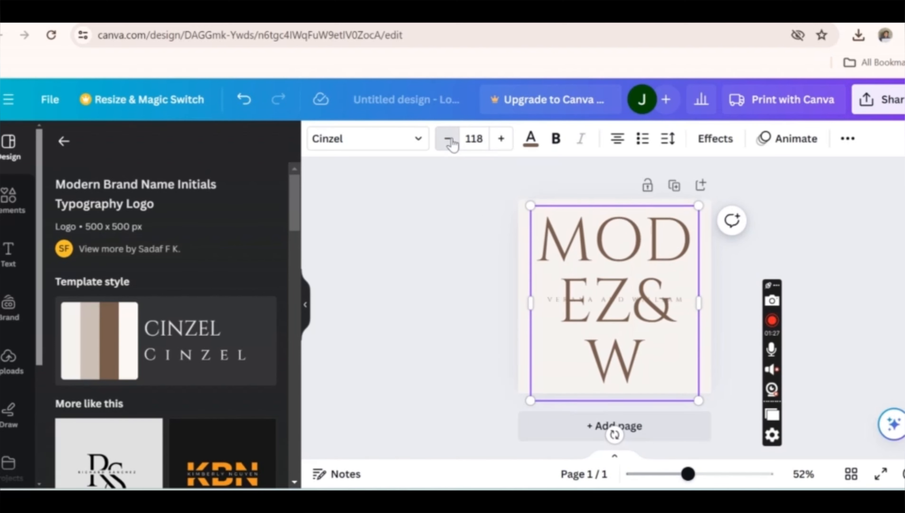
left_click(449, 139)
left_click(449, 139)
left_click(448, 139)
left_click(449, 139)
left_click(448, 139)
left_click(449, 139)
left_click(449, 139)
left_click(449, 139)
left_click(448, 139)
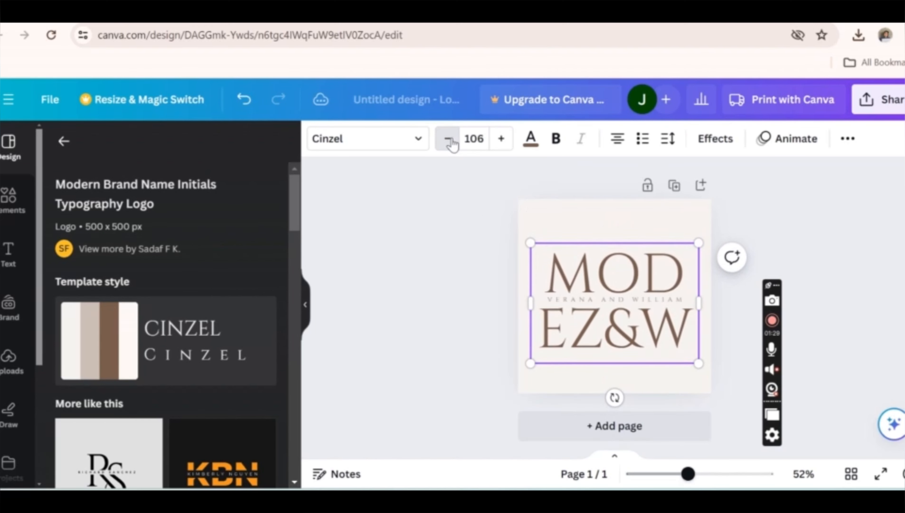
left_click(448, 139)
left_click(449, 139)
left_click(449, 139)
left_click(449, 139)
left_click(448, 139)
left_click(448, 139)
- Remove the trailing Z&W from the large heading and end it with X so it spells MODEX
left_click(680, 320)
key("BackSpace")
key("BackSpace")
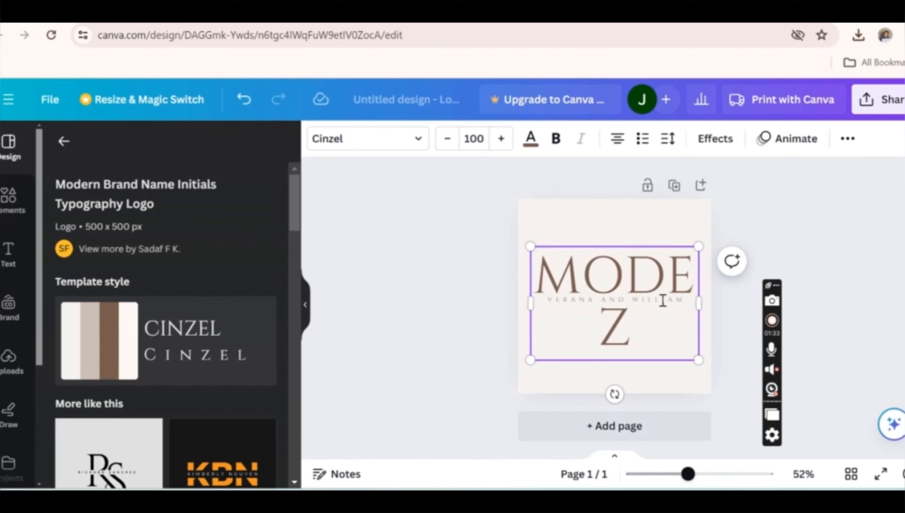
key("BackSpace")
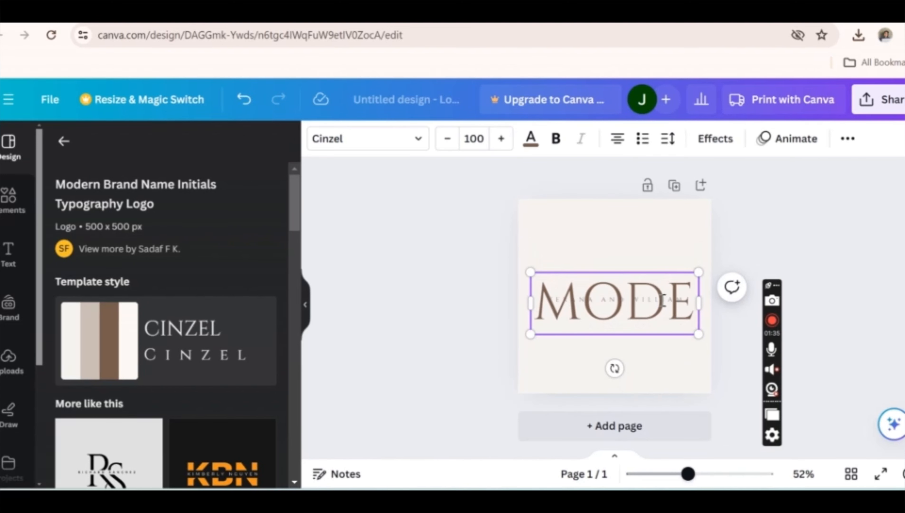
key("Return")
type("X")
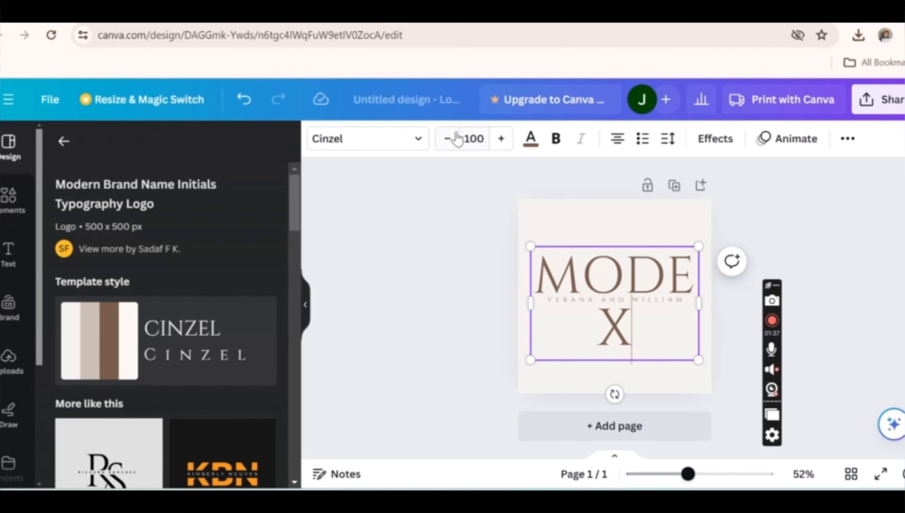
- Reduce the font size of the MODEX heading to 83 so the word fits on one line
left_click(448, 138)
left_click(448, 139)
left_click(448, 139)
left_click(448, 139)
left_click(448, 139)
left_click(449, 139)
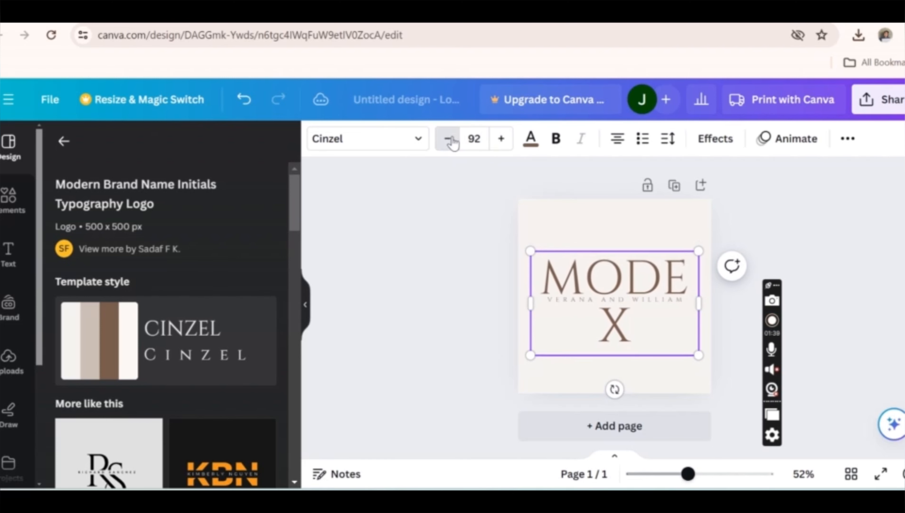
left_click(449, 139)
left_click(449, 138)
left_click(449, 139)
left_click(449, 138)
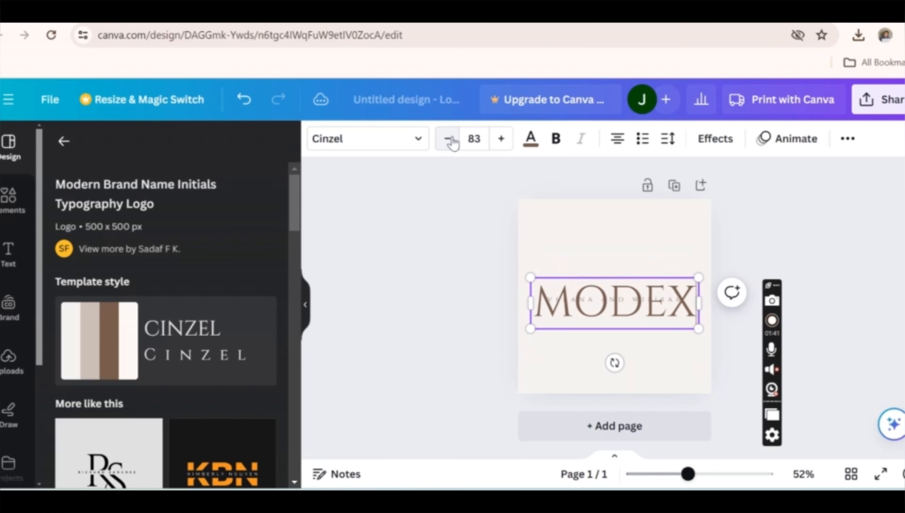
left_click(629, 251)
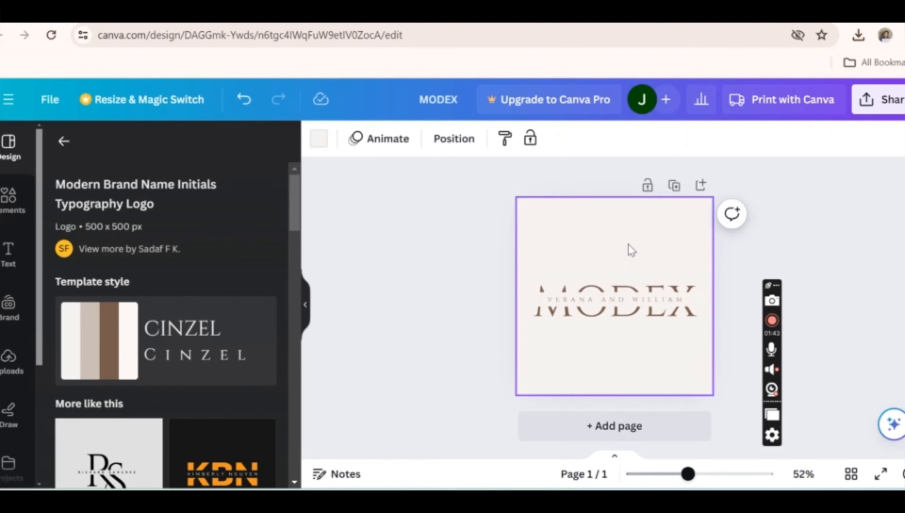
- Replace the small text line across the MODEX heading with FUSION ON FASHION and set its font size to 10
double_click(605, 302)
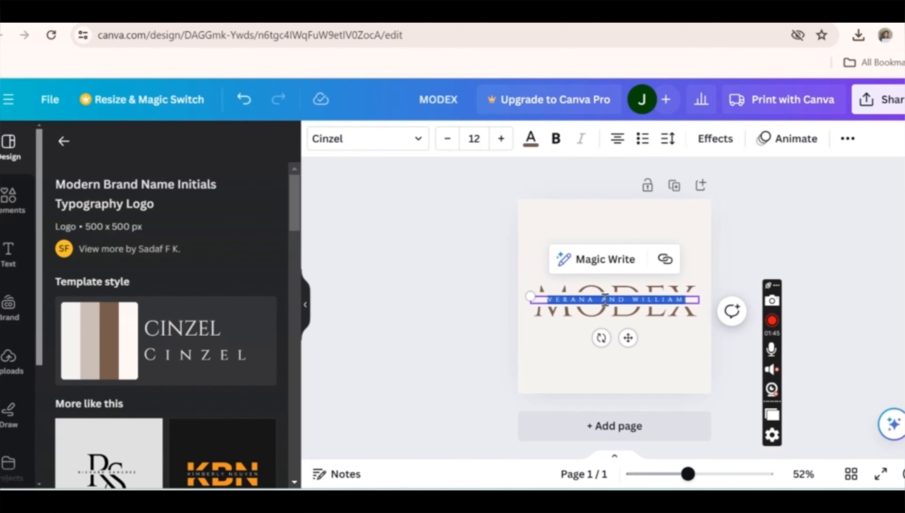
type("BUS")
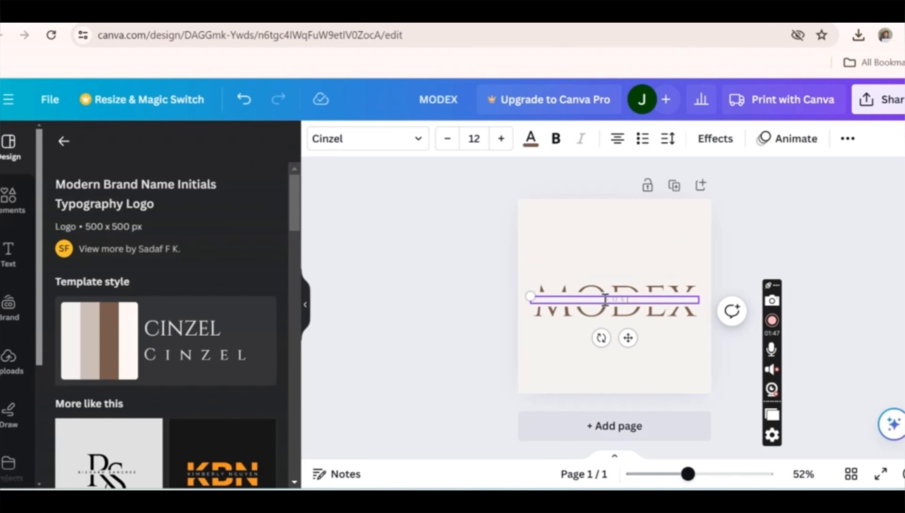
type("ION ON FASHION")
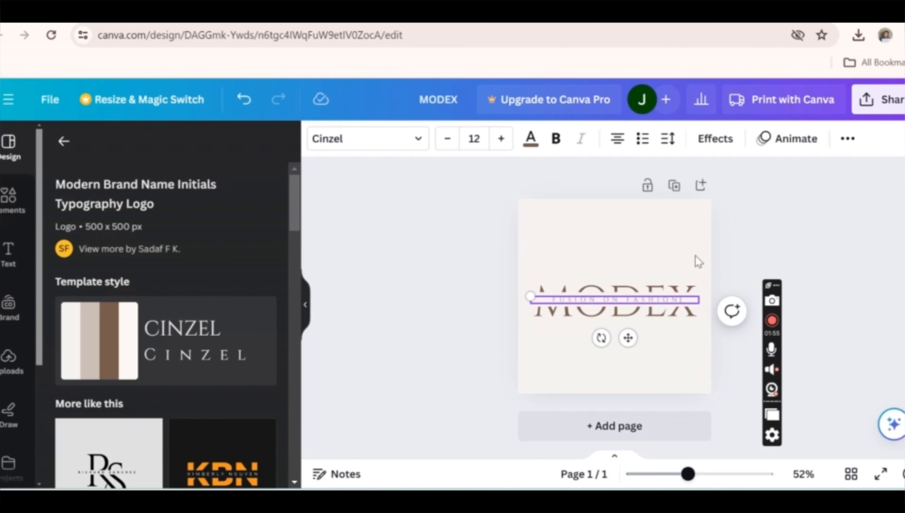
left_click(637, 215)
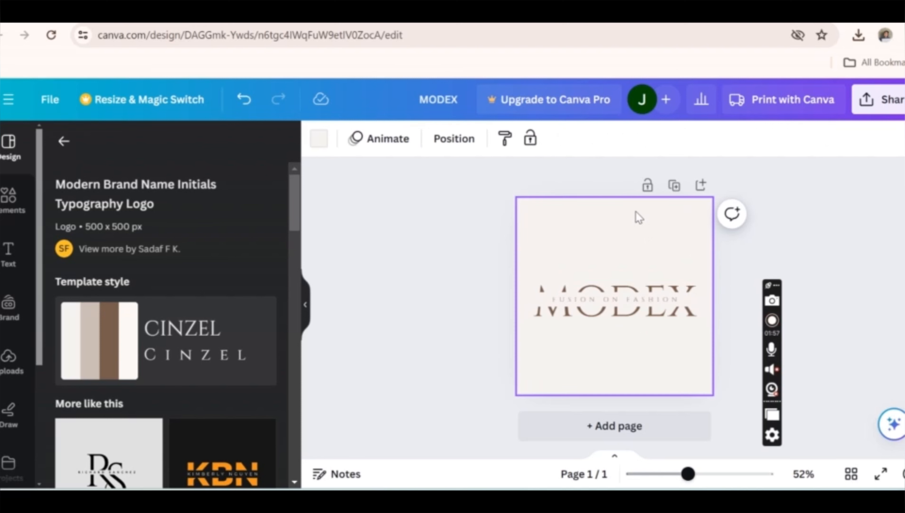
left_click(637, 306)
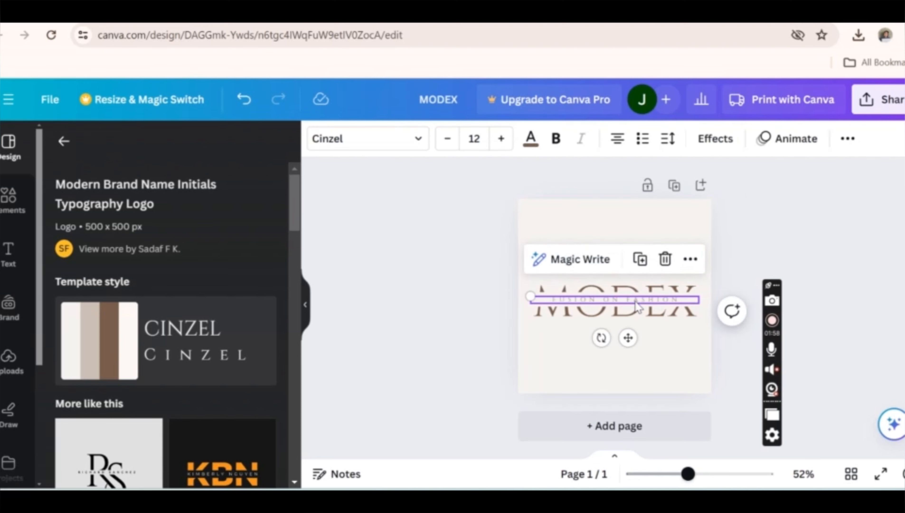
left_click(446, 140)
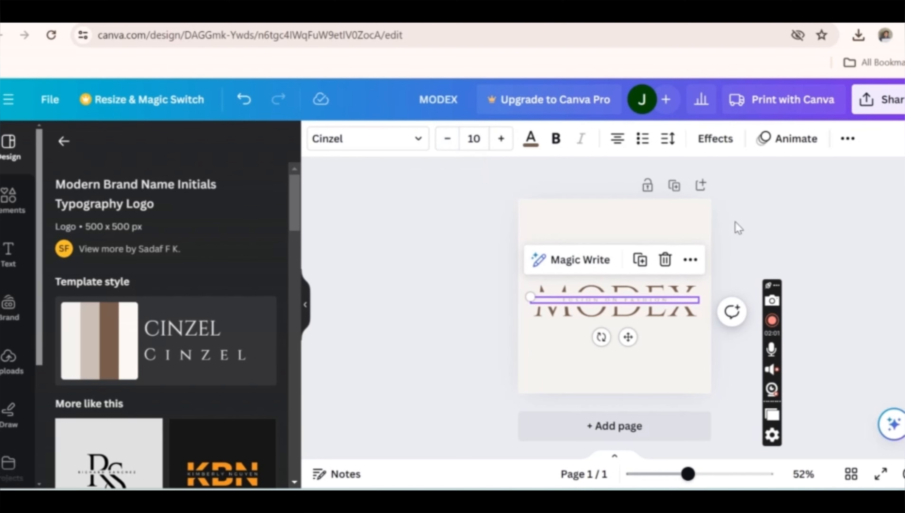
- Shrink the background strip behind the FUSION ON FASHION tagline and reposition it across the middle of the MODEX heading
left_click(743, 227)
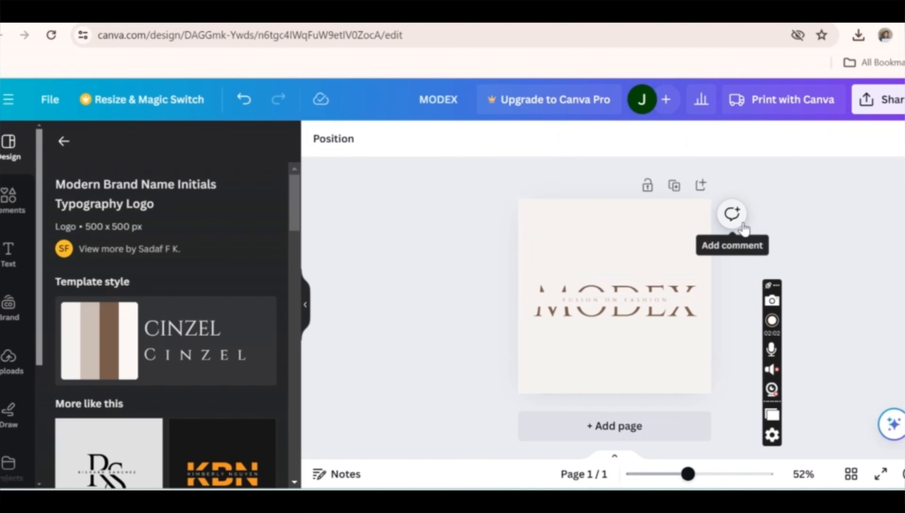
left_click(554, 299)
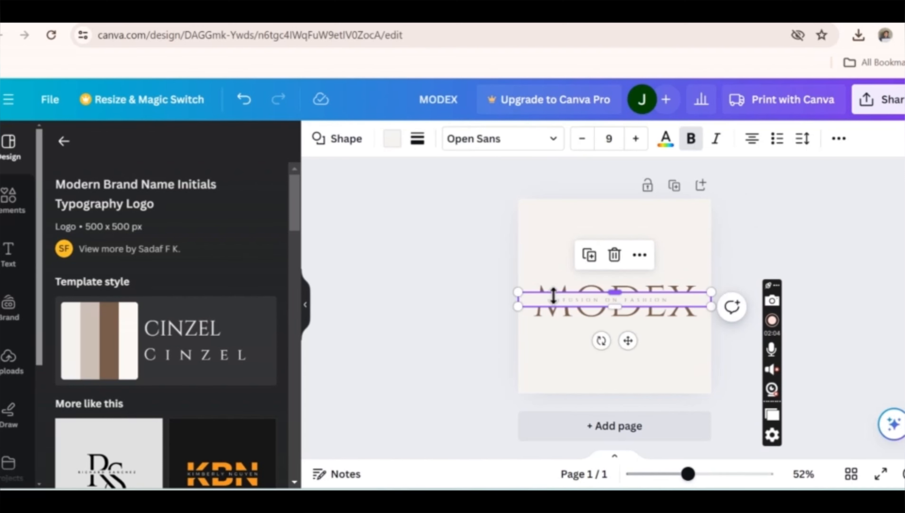
left_click(513, 310)
left_click(537, 301)
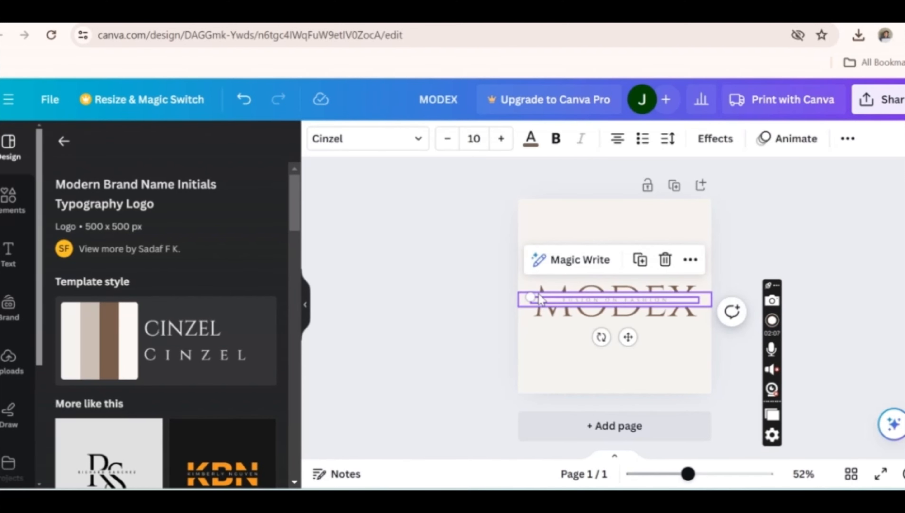
left_click(541, 298)
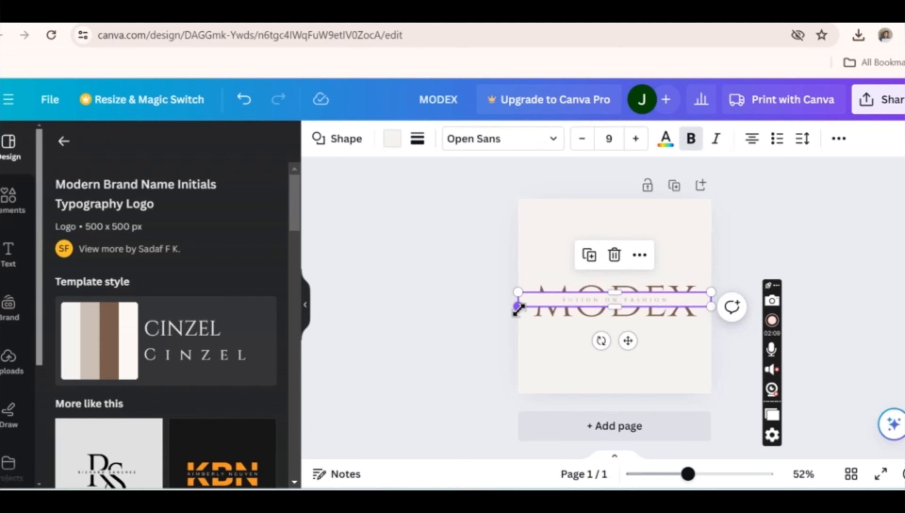
left_click_drag(517, 309, 536, 303)
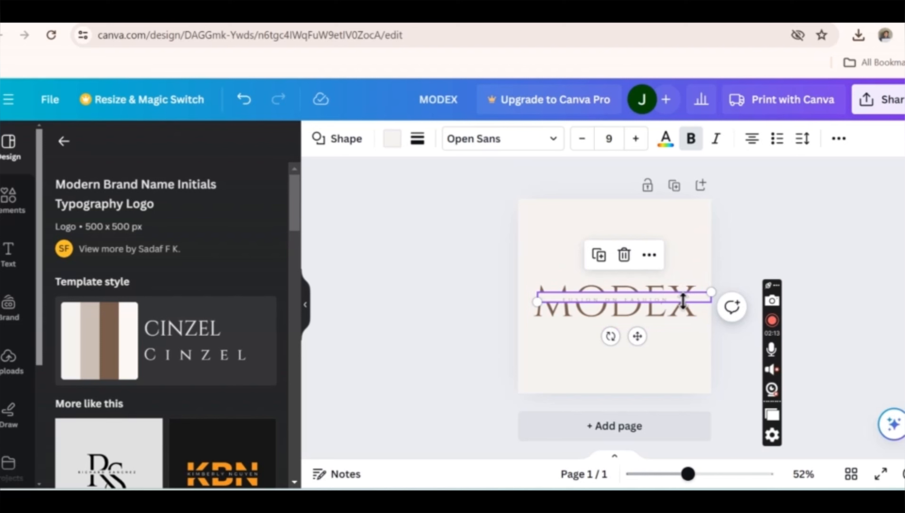
left_click(667, 353)
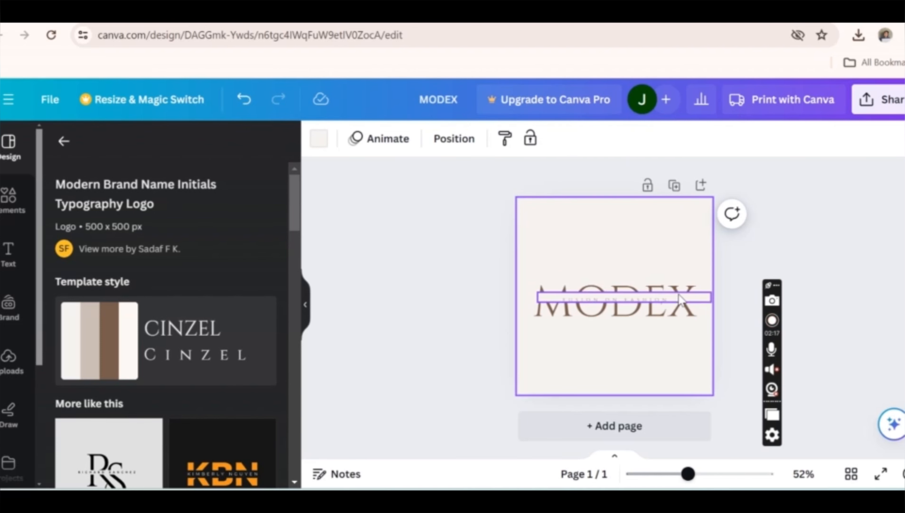
mouse_move(682, 296)
left_mouse_down()
mouse_move(670, 298)
mouse_move(689, 329)
mouse_move(696, 304)
left_mouse_up()
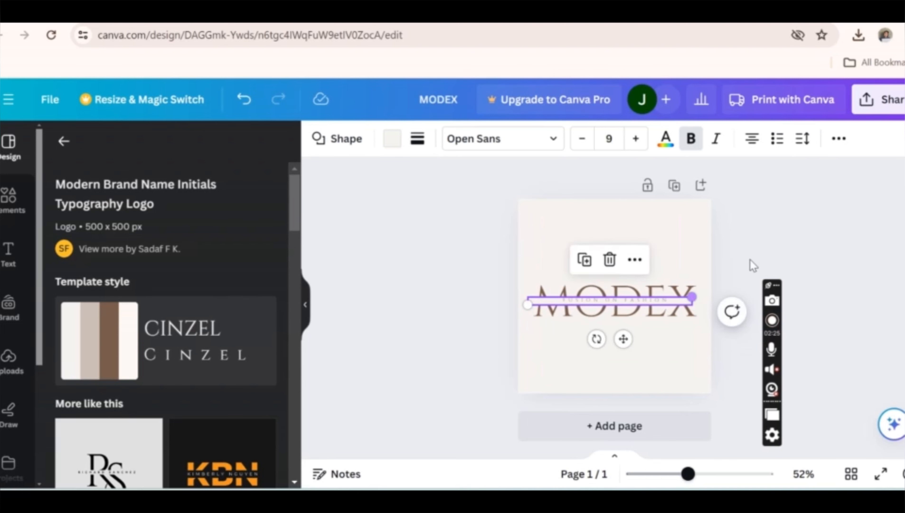
left_click(755, 261)
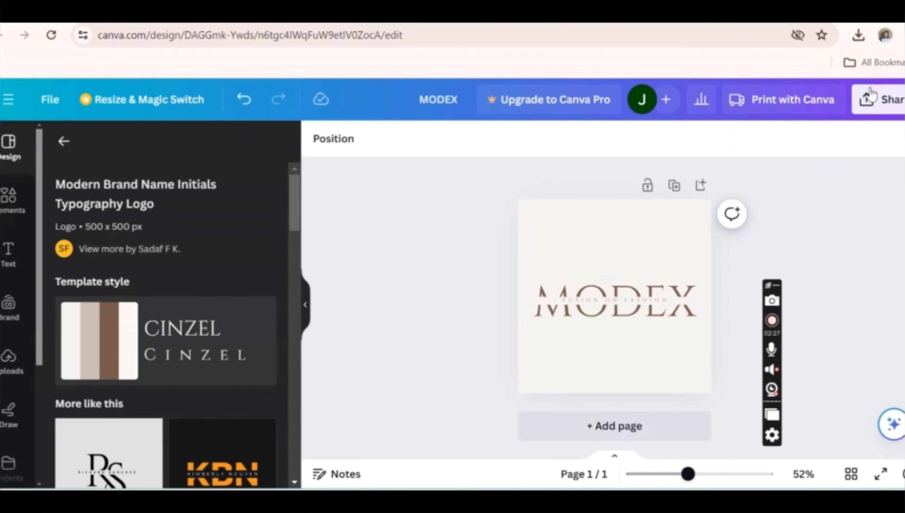
- Download the MODEX logo as a PNG at 500 × 500 px
left_click(871, 101)
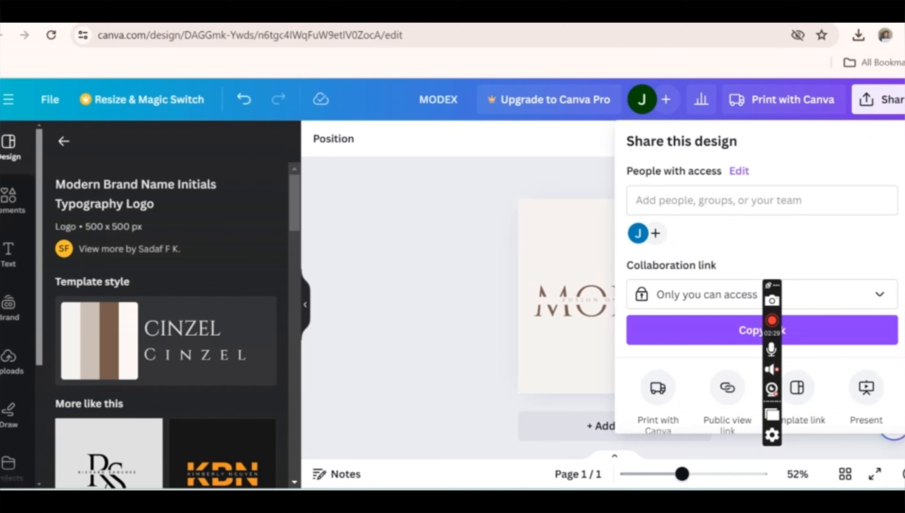
scroll(762, 276, "down", 5)
left_click(728, 312)
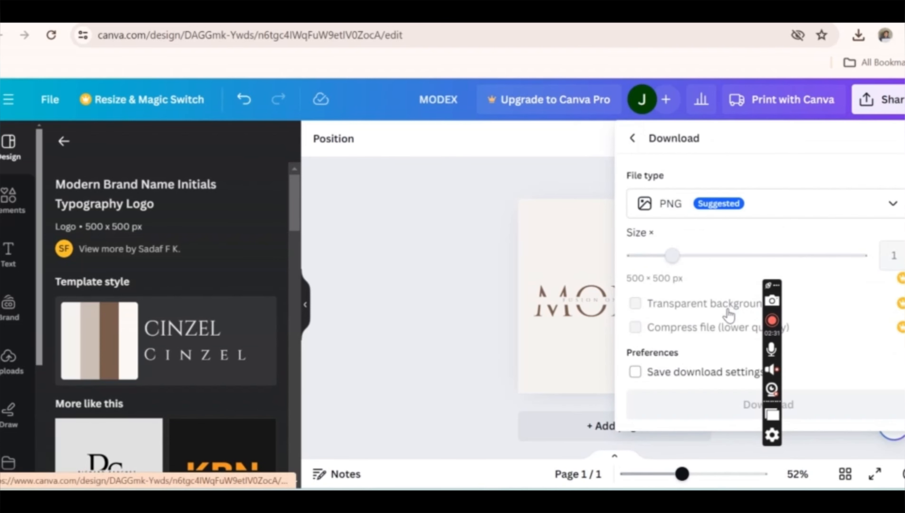
left_click(699, 406)
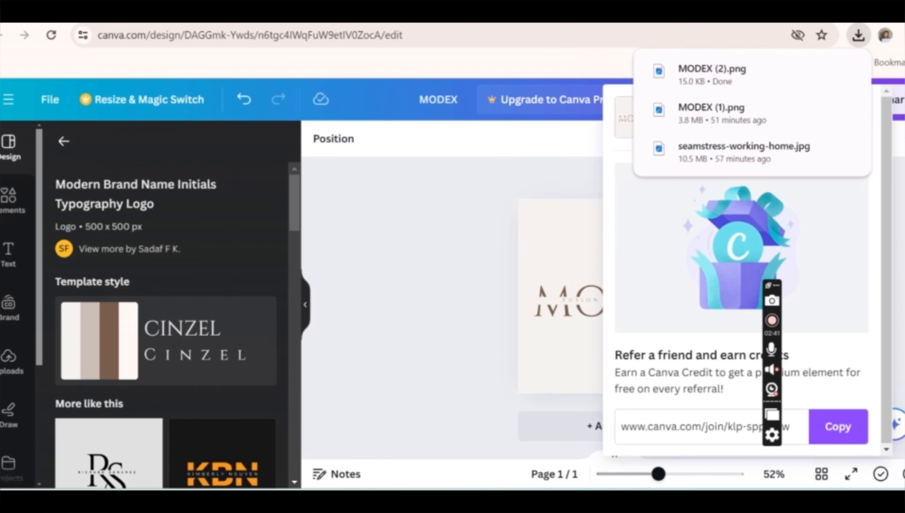
- Open ChatGPT in a new browser tab
key("ctrl+t")
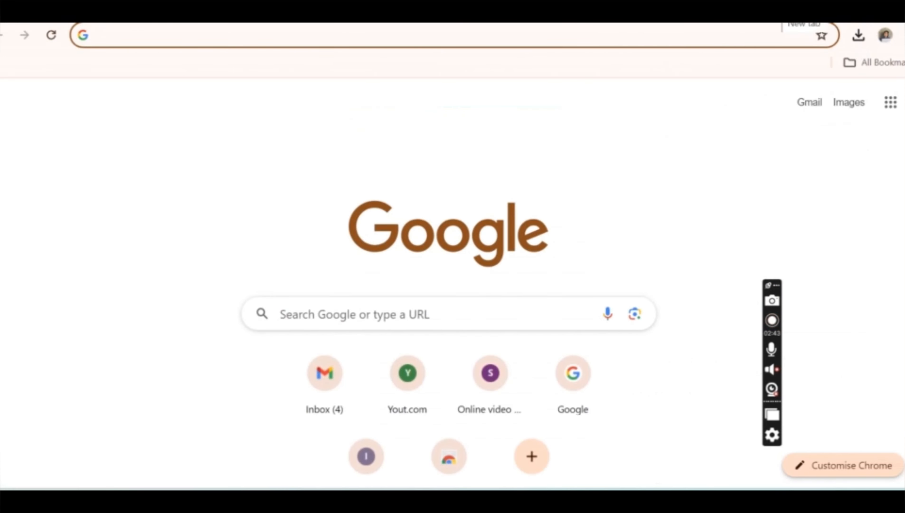
type("canva.com")
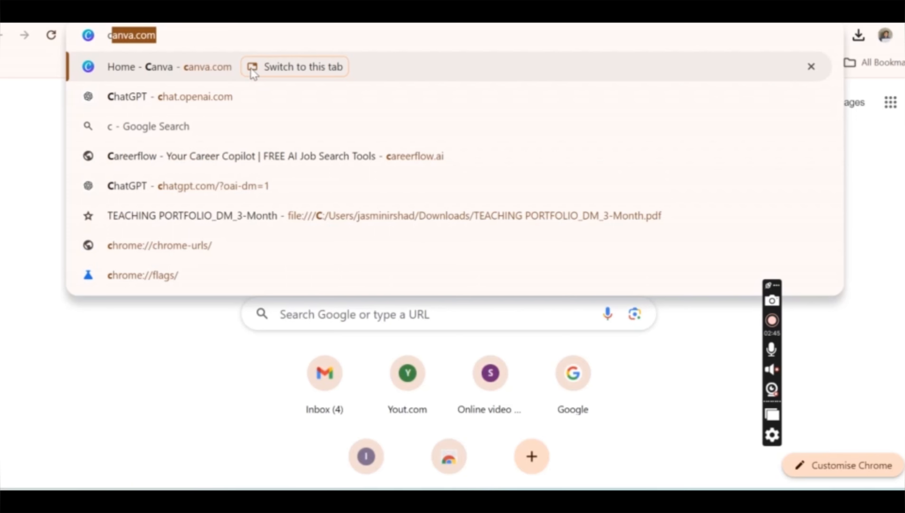
left_click(250, 94)
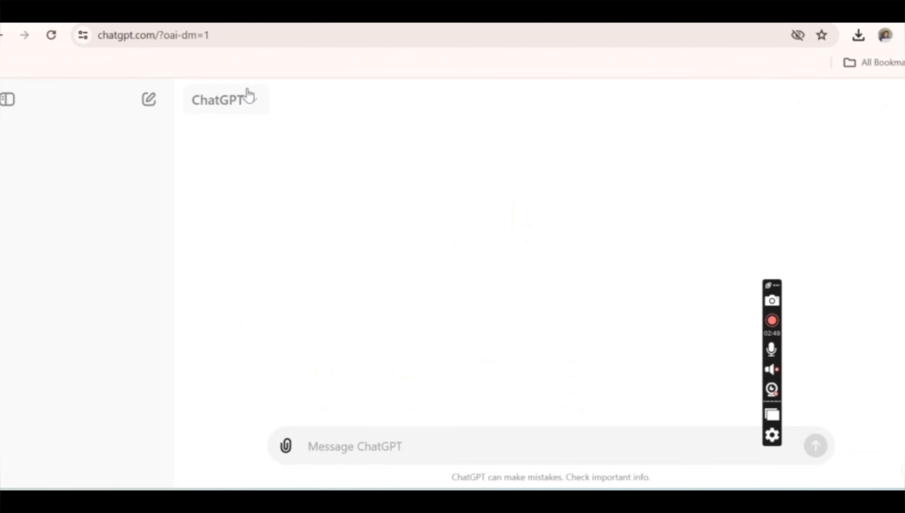
- Ask ChatGPT to "write a blog on from stiching to design garment manufacturing steps 800 words" and look through the generated article
type("wr")
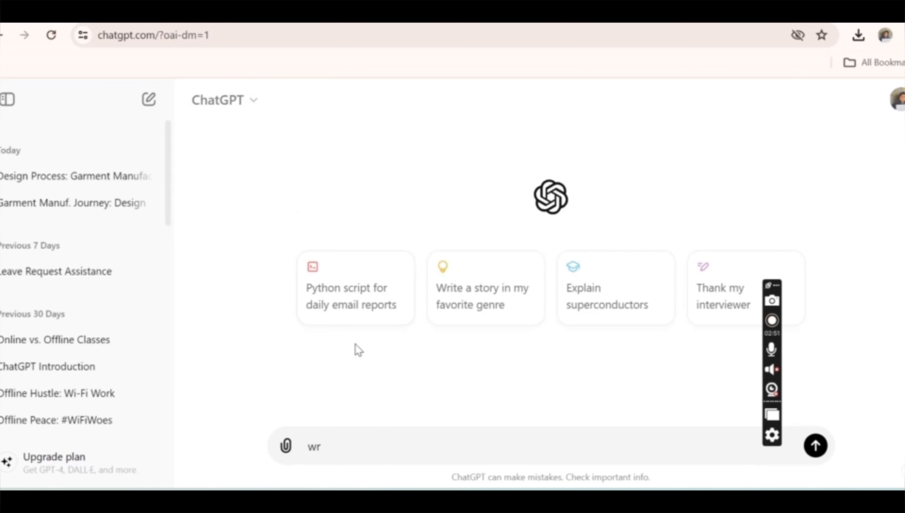
type("ite a blog")
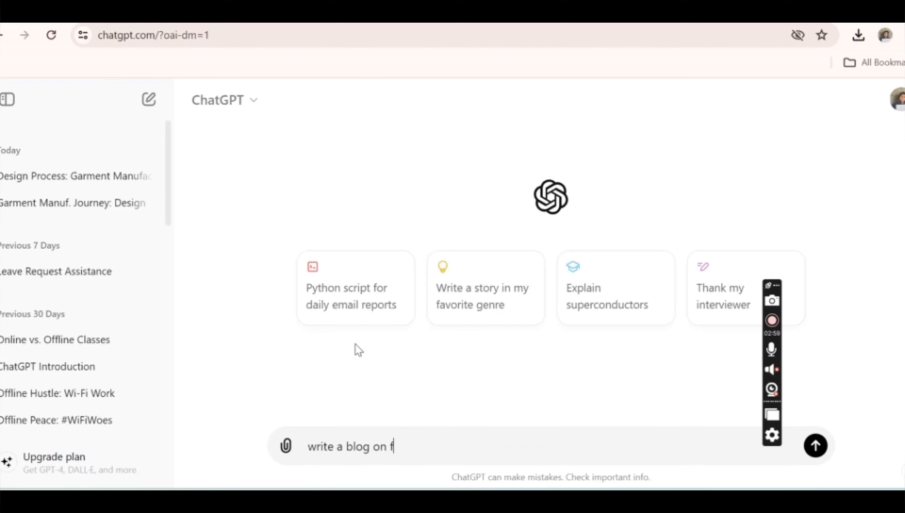
type("on from stiching ")
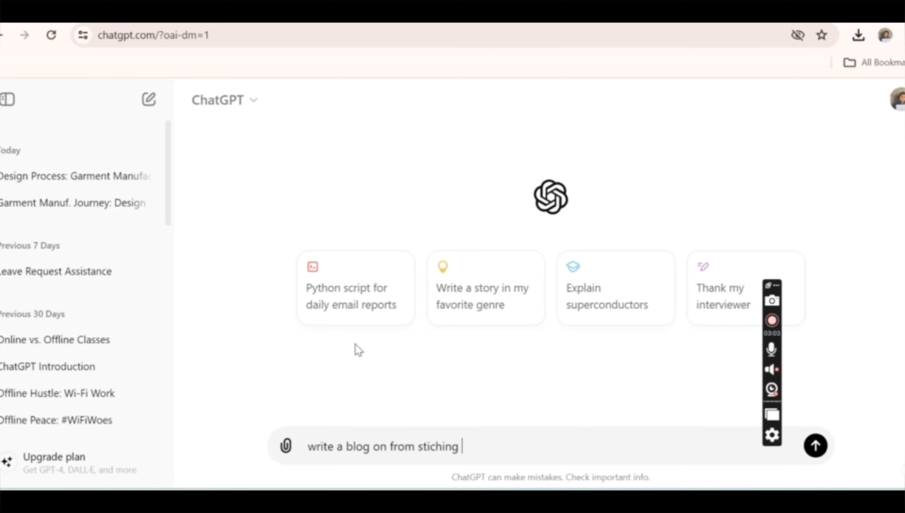
type("to desig")
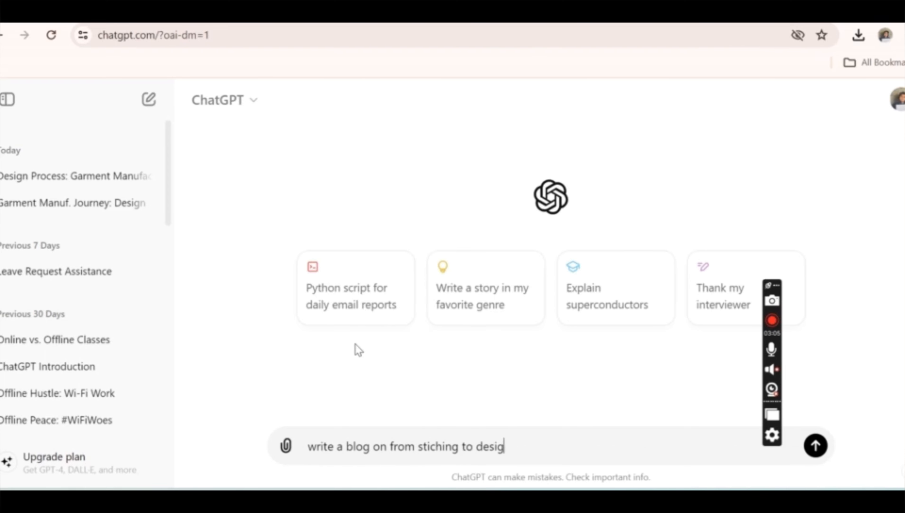
type("n g")
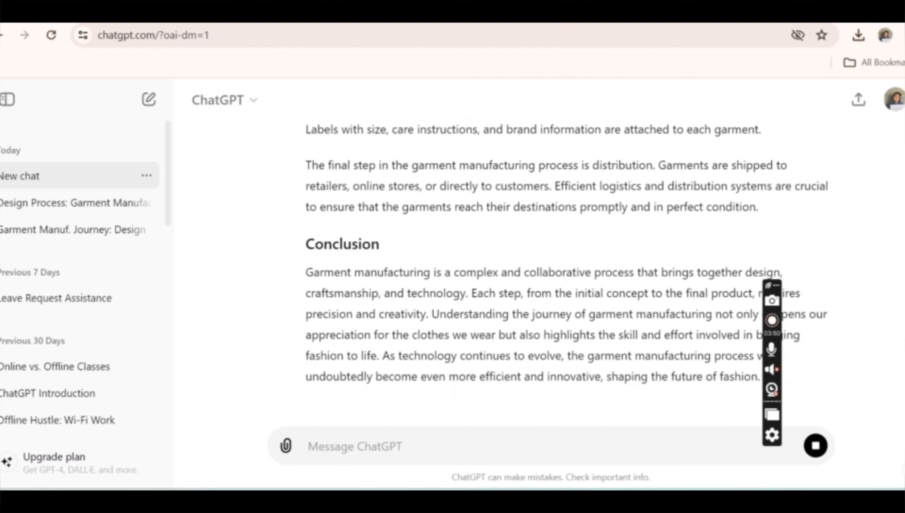
scroll(554, 259, "up", 20)
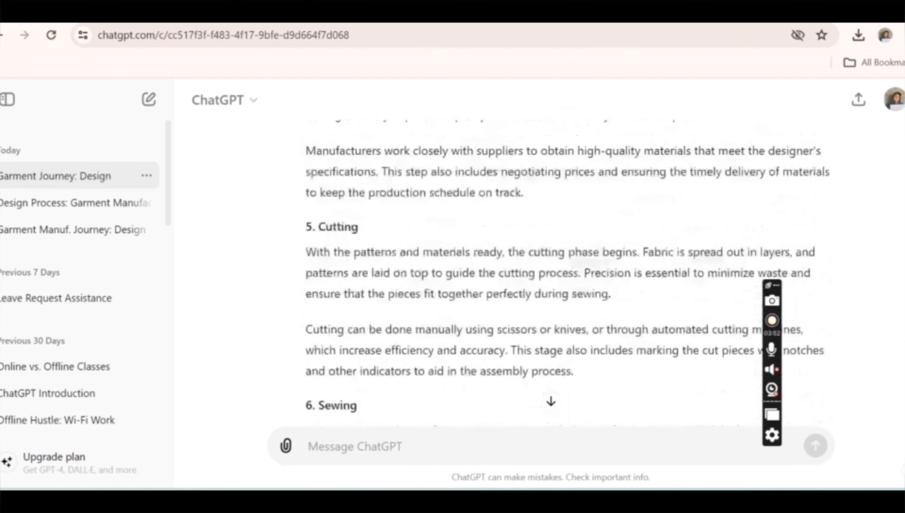
scroll(553, 258, "up", 12)
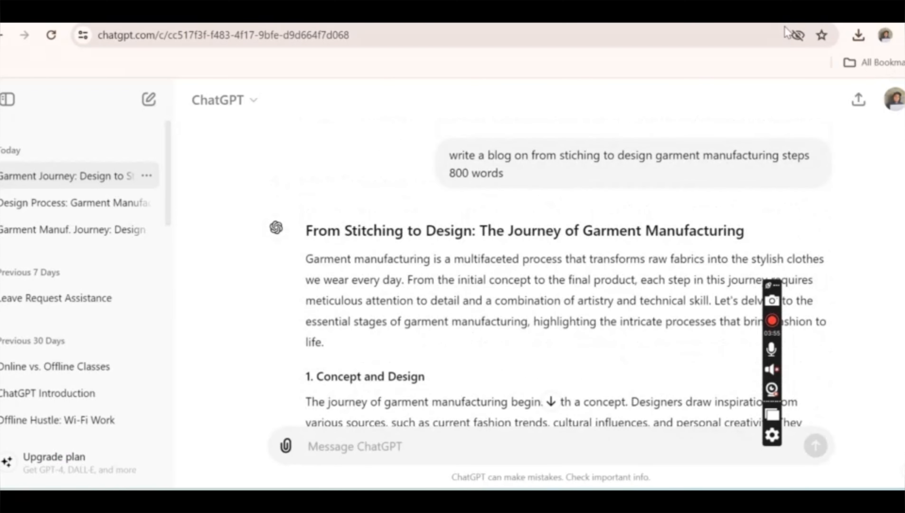
- Open Blogger in a new browser tab
key("ctrl+t")
type("b")
key("Return")
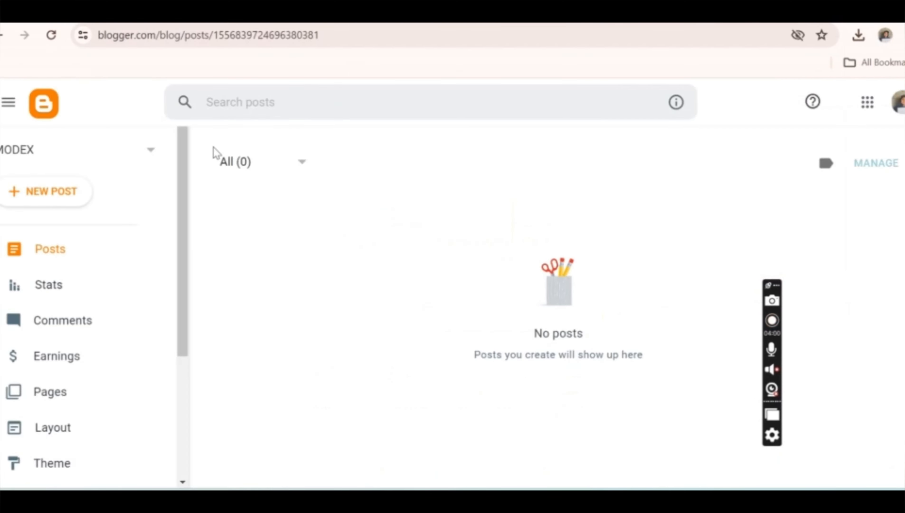
- Start creating a new blog and give it the title MODEX FASHION
left_click(152, 154)
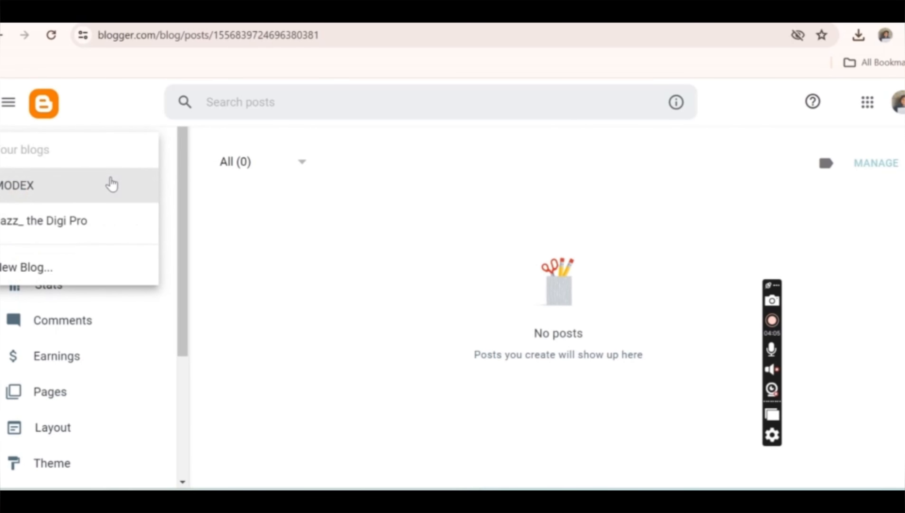
left_click(112, 183)
left_click(150, 153)
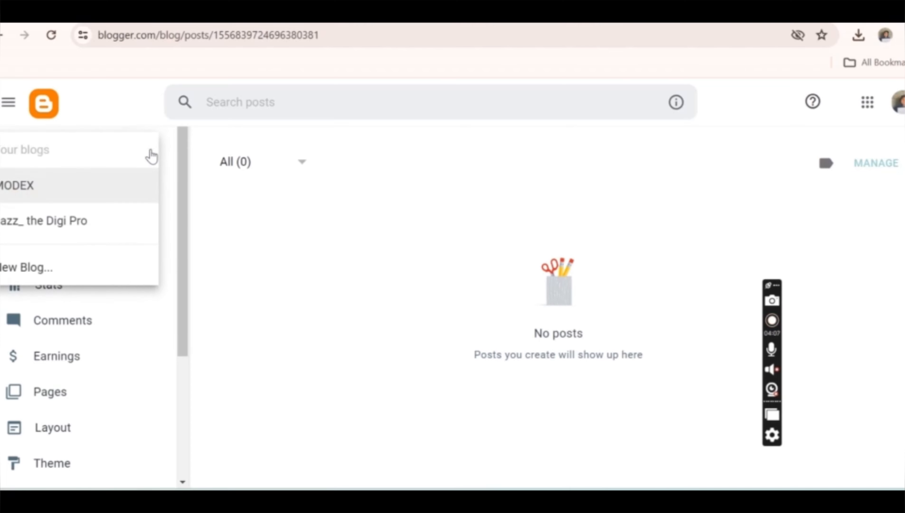
left_click(54, 266)
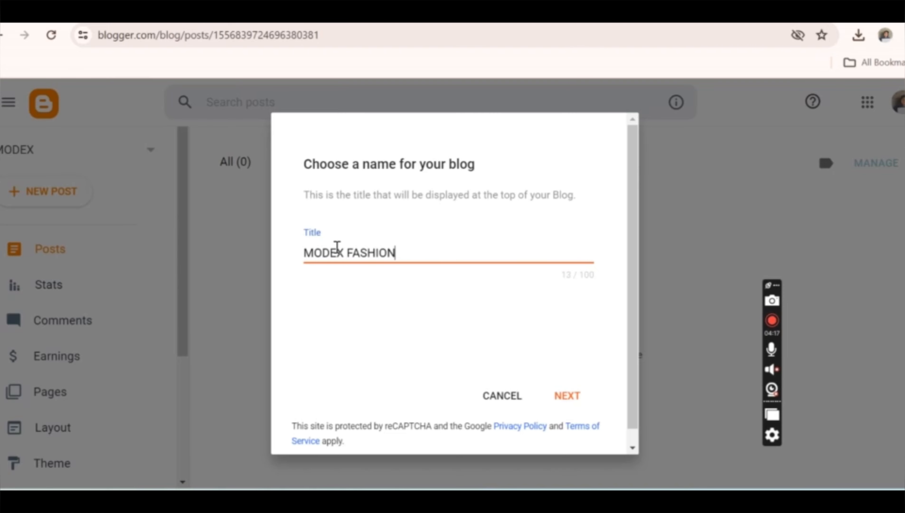
left_click(567, 410)
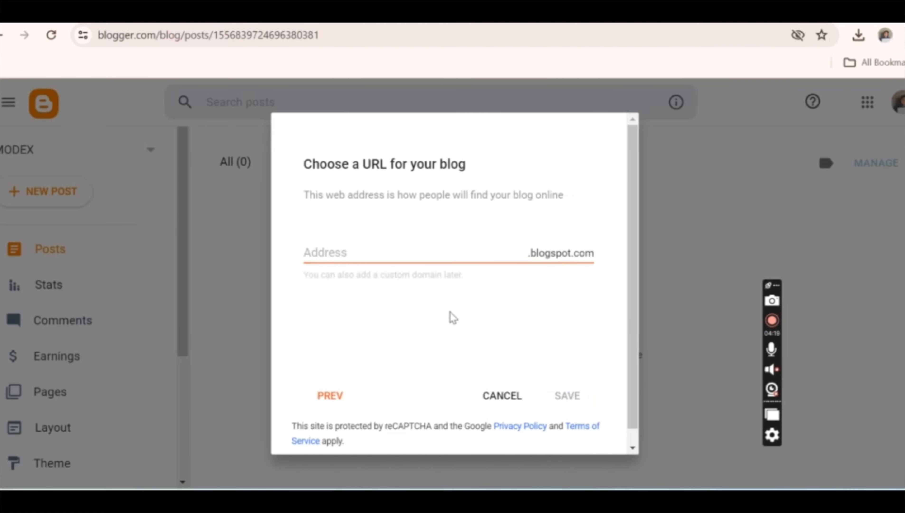
- Set the new blog's address to modexfusion.blogspot.com and save the blog
left_click(336, 257)
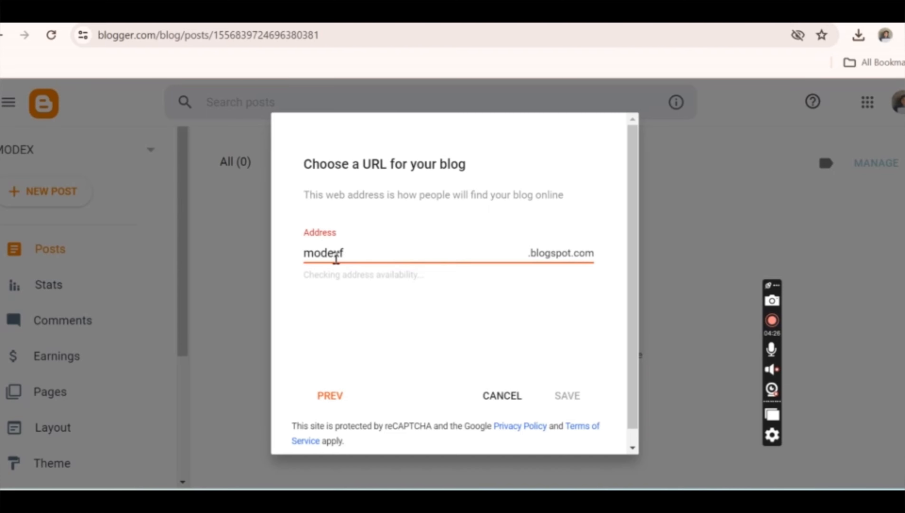
key("BackSpace")
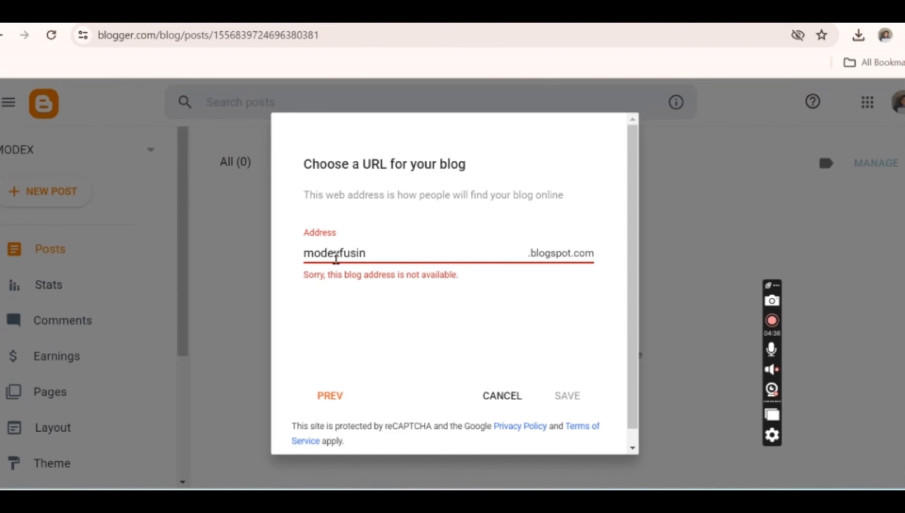
type("on")
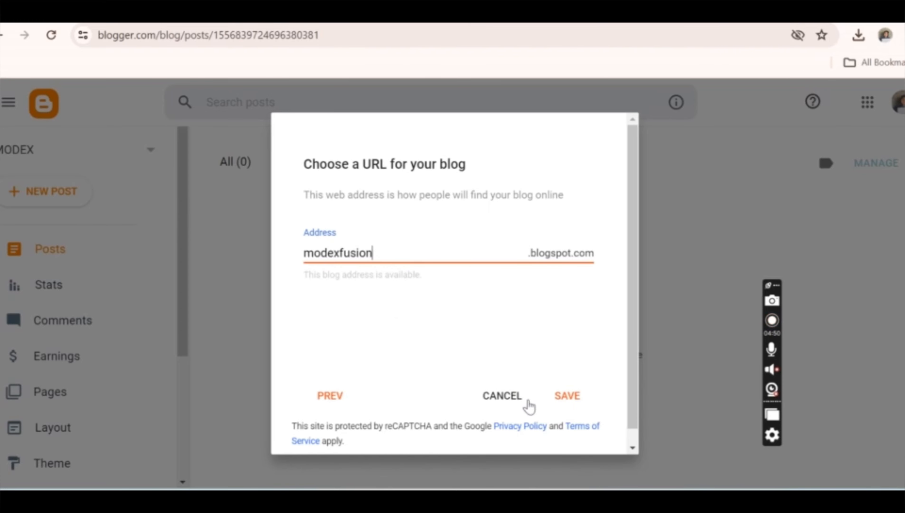
left_click(567, 395)
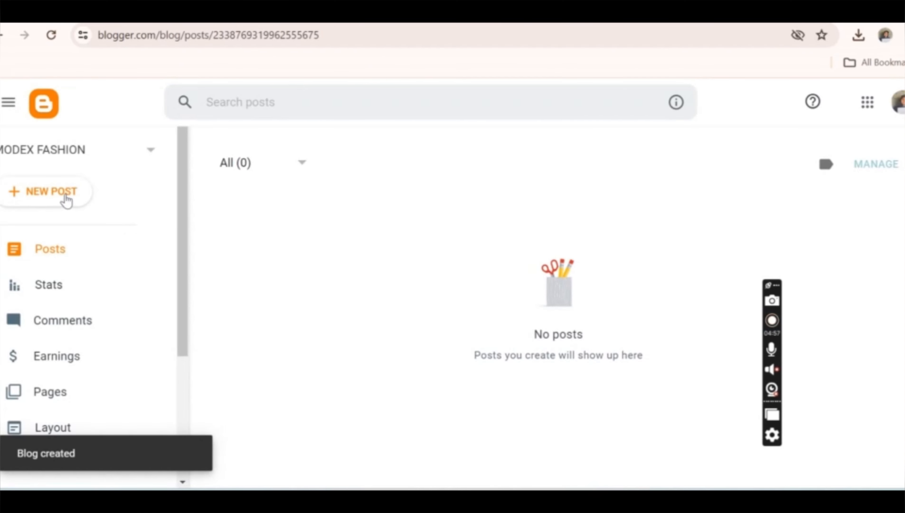
- Create a new post and paste the ChatGPT article heading "From Stitching to Design: The Journey of Garment Manufacturing" as its title
left_click(66, 196)
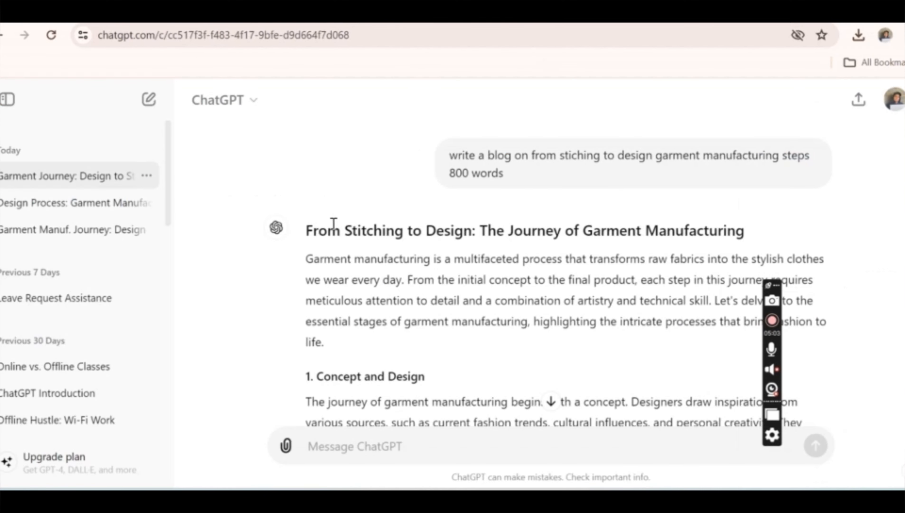
left_click_drag(312, 232, 733, 228)
right_click(720, 225)
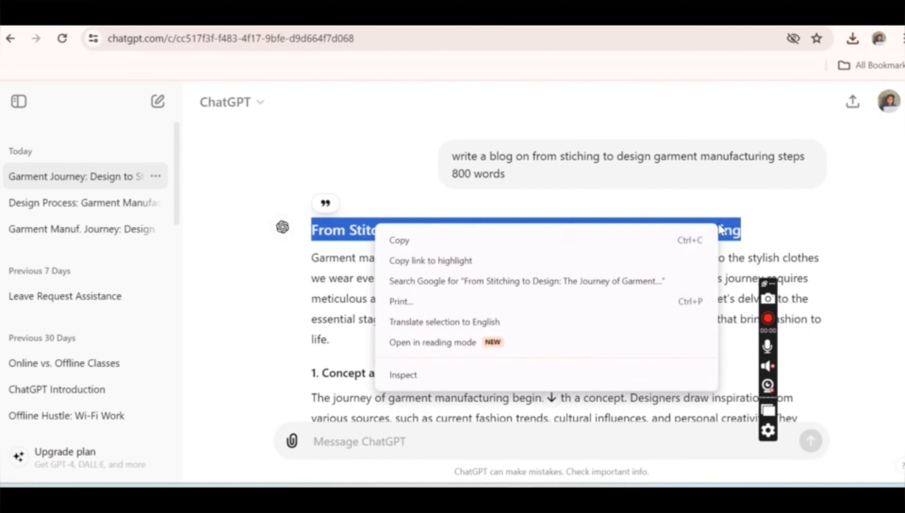
left_click(641, 238)
left_click(266, 16)
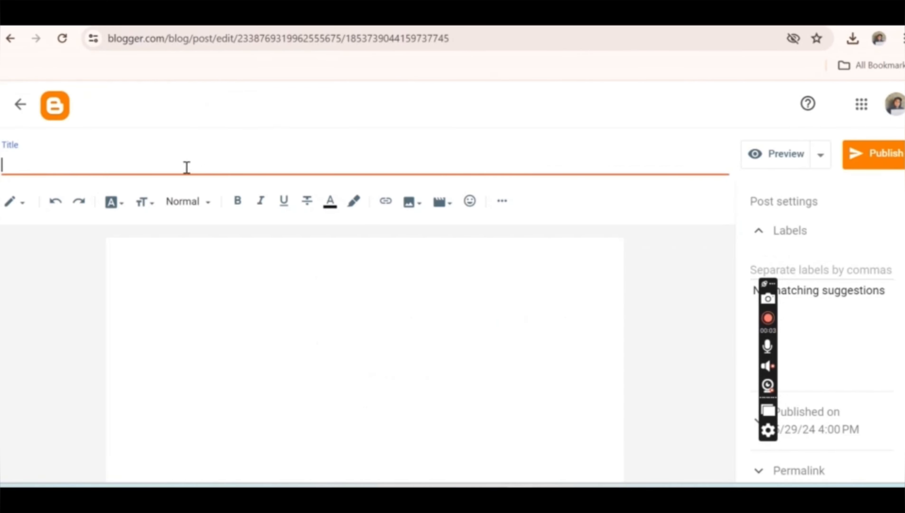
key("ctrl+v")
- Copy the whole ChatGPT article body, from the introduction below the heading through the end of the Conclusion
key("ctrl+shift+Tab")
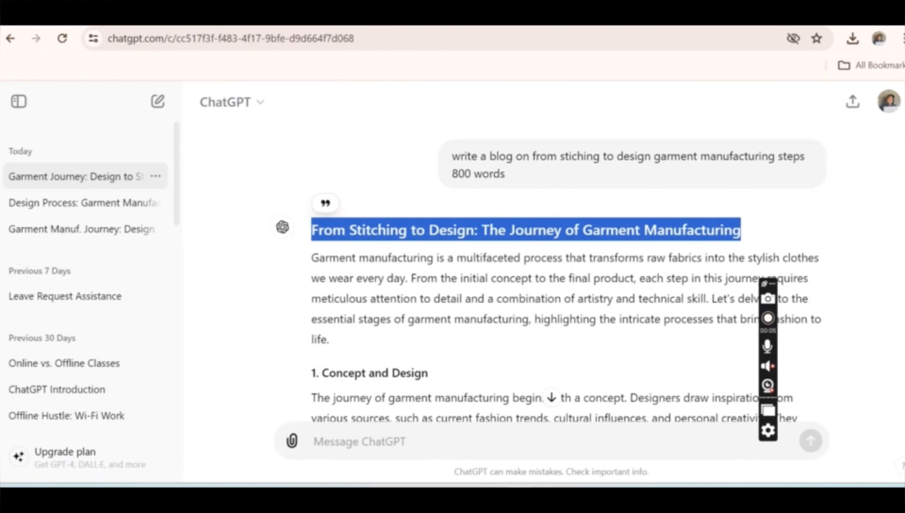
left_click_drag(315, 258, 495, 442)
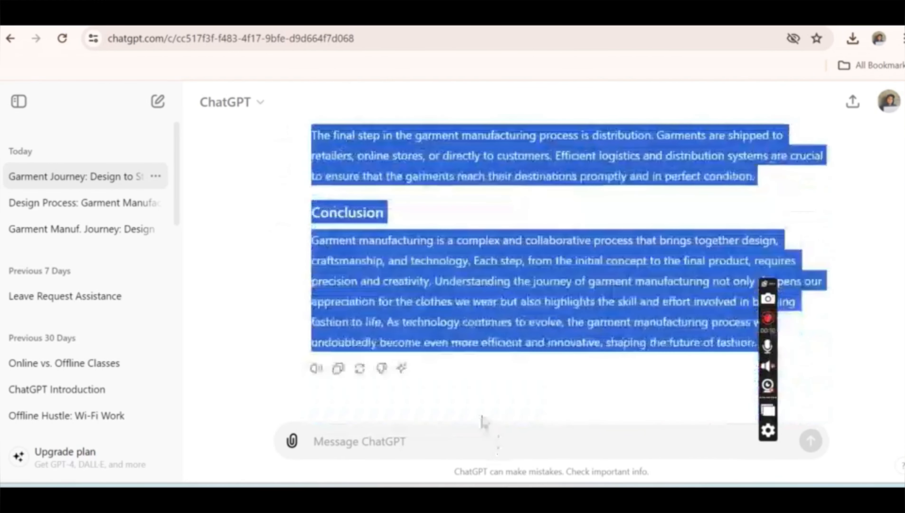
left_click(463, 273)
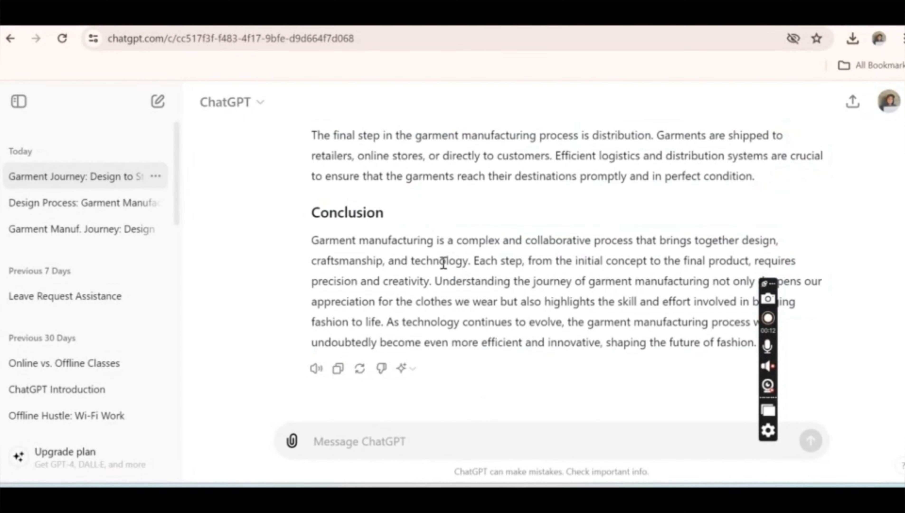
left_click_drag(755, 345, 310, 256)
right_click(380, 263)
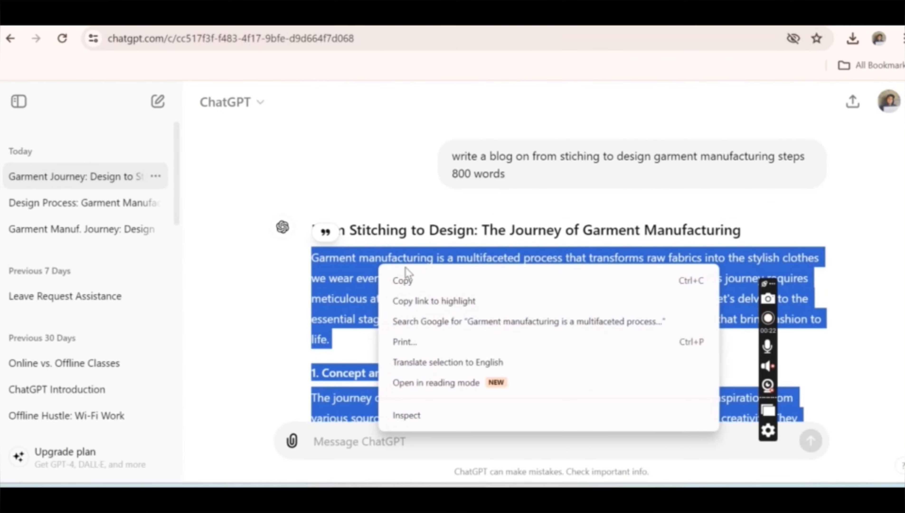
left_click(411, 280)
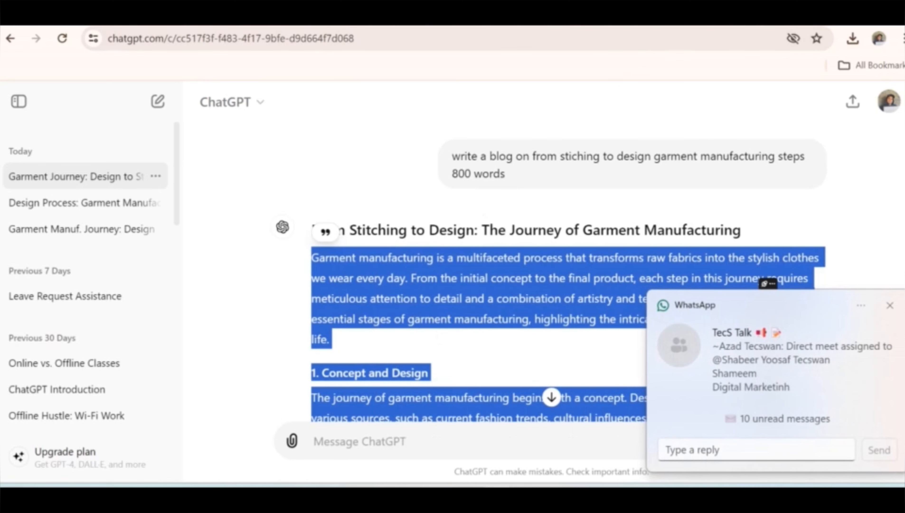
- Paste the copied article into the body of the Blogger post, dismissing the WhatsApp notification
key("ctrl+Tab")
left_click(231, 255)
left_click(890, 306)
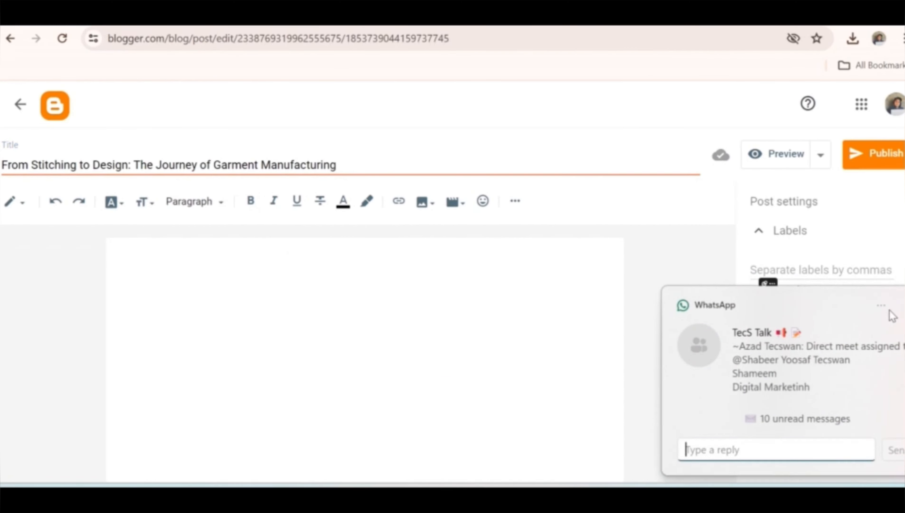
key("ctrl+v")
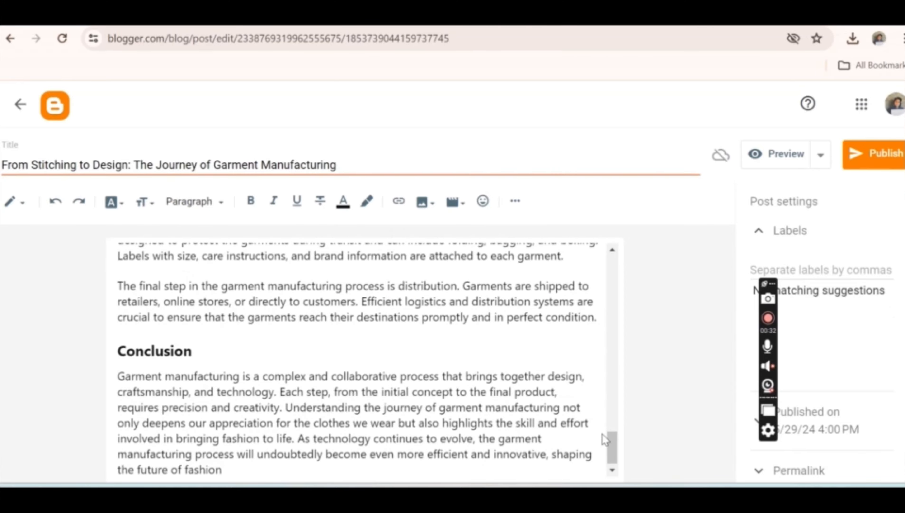
- Insert blank lines between the introductory paragraph and the "1. Concept and Design" heading
left_click_drag(614, 460, 581, 241)
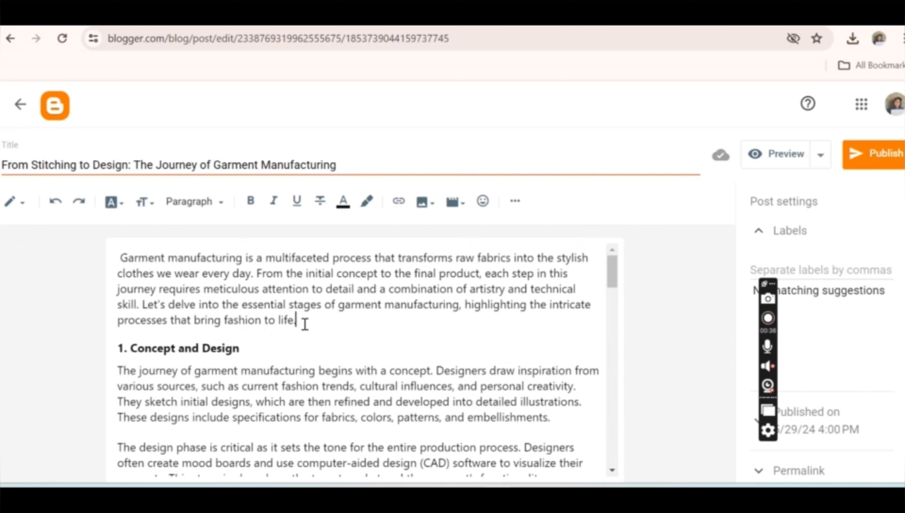
key("Return")
key("Return")
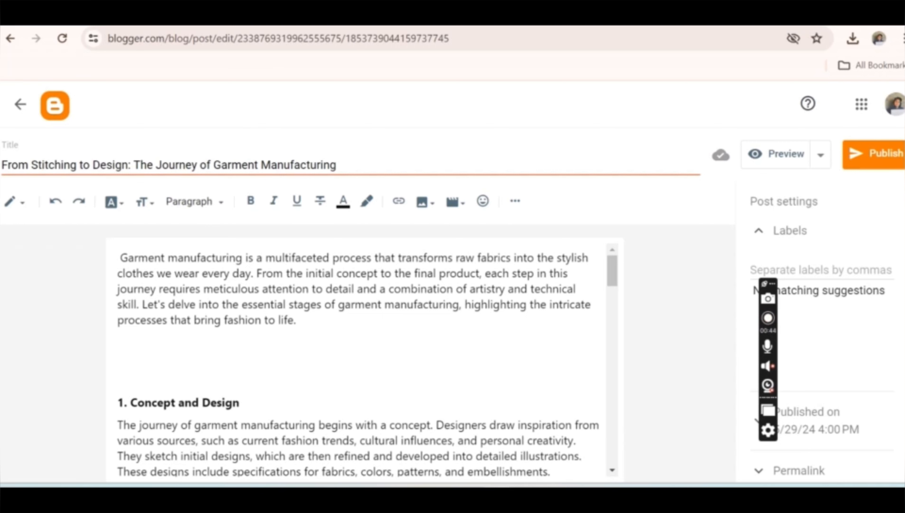
- Open Canva in a new browser tab and create a blank Blog Banner design of 2240 × 1260 px
key("ctrl+t")
type("c")
key("Return")
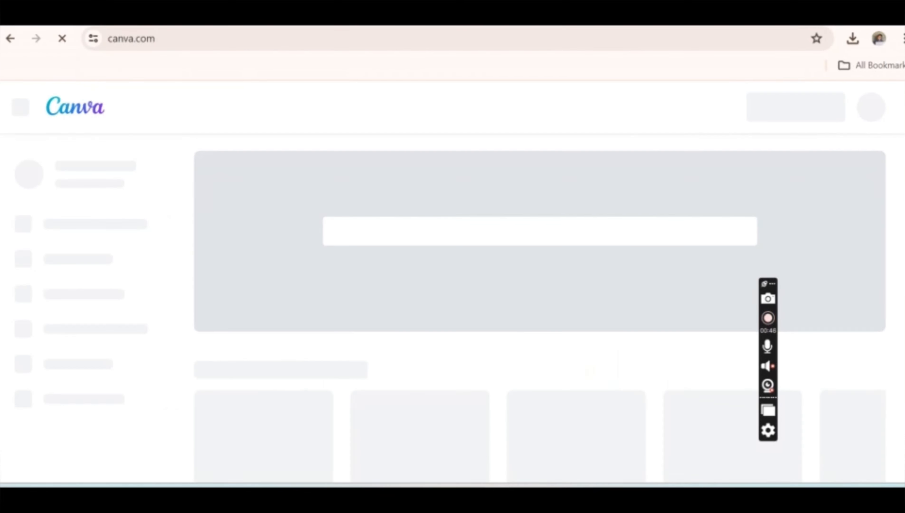
left_click(779, 115)
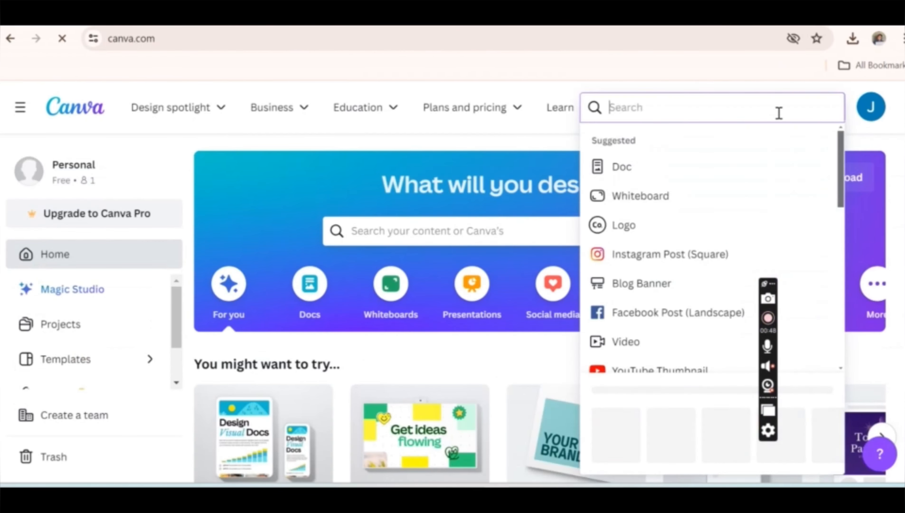
left_click(617, 283)
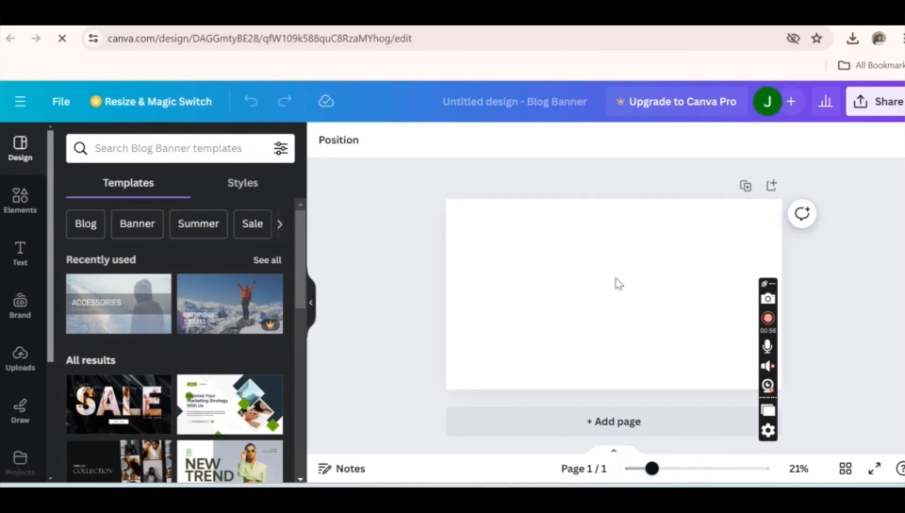
- Browse the blog banner templates and apply the green and white "NEW TREND" fashion template to the page
scroll(300, 235, "down", 2)
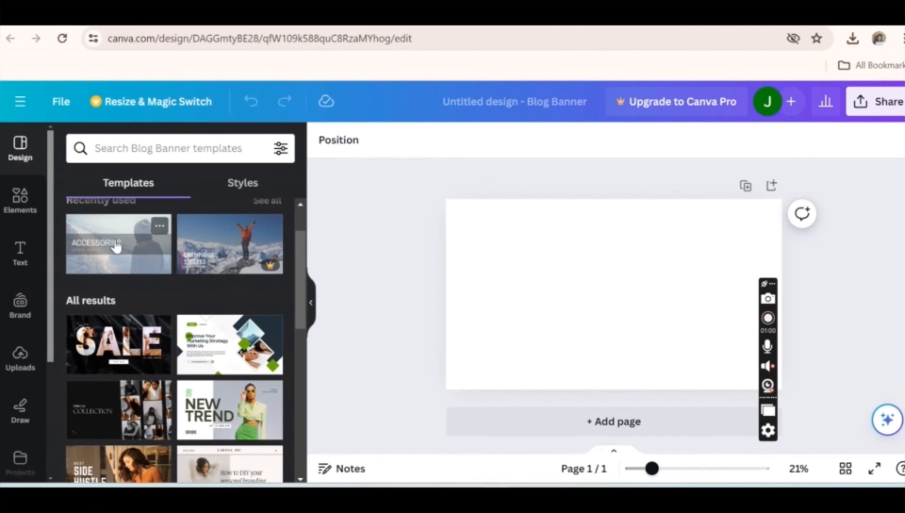
left_click(178, 148)
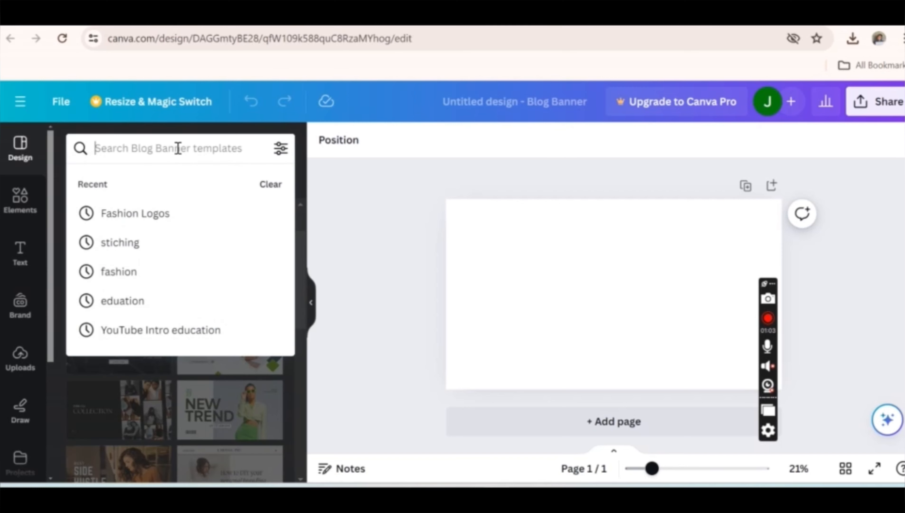
left_click(328, 234)
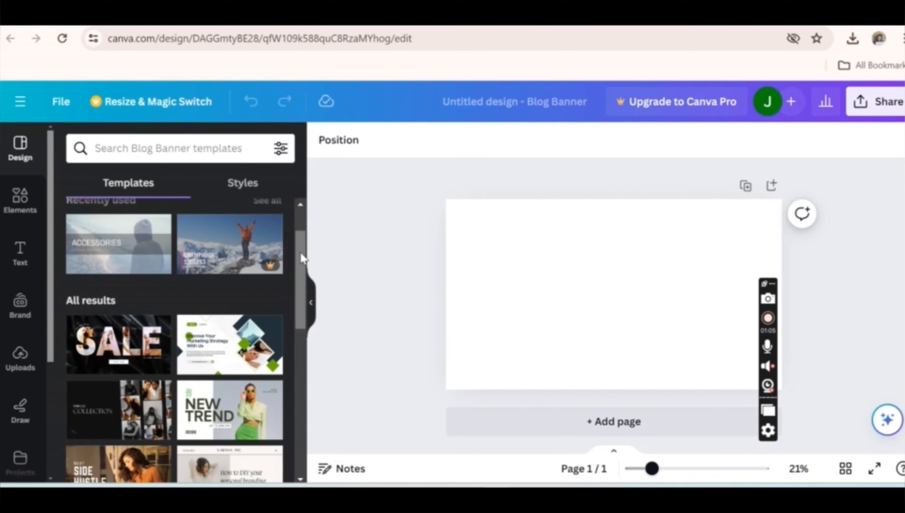
scroll(300, 253, "down", 3)
scroll(233, 266, "up", 4)
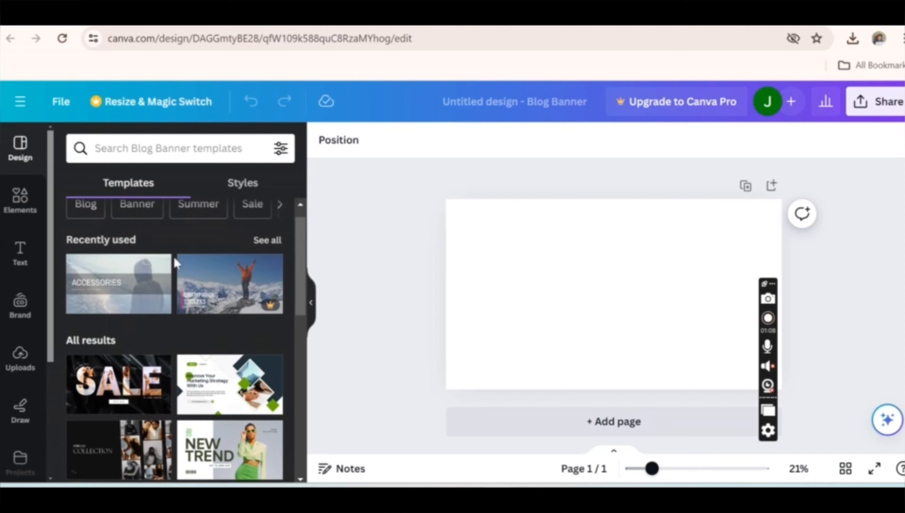
left_click(203, 447)
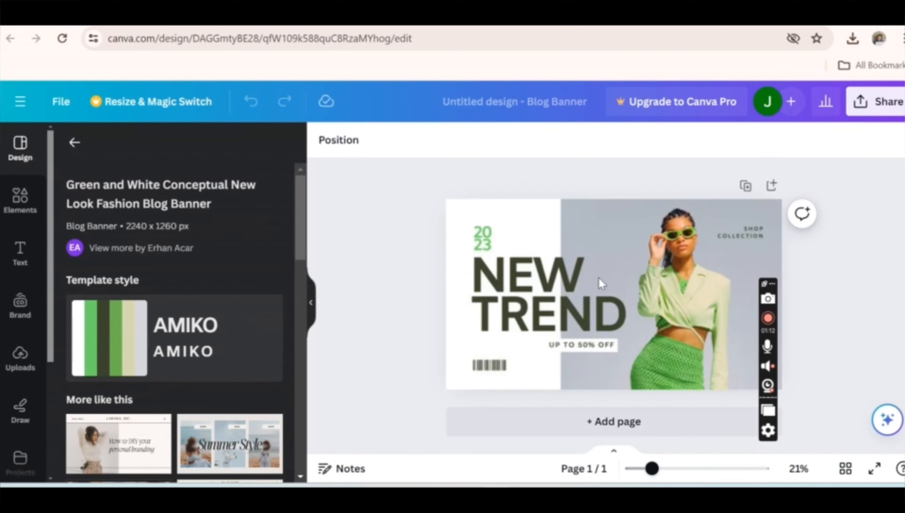
- Open the Freepik website in a new browser tab from the suggested earlier search
key("ctrl+t")
type("fr")
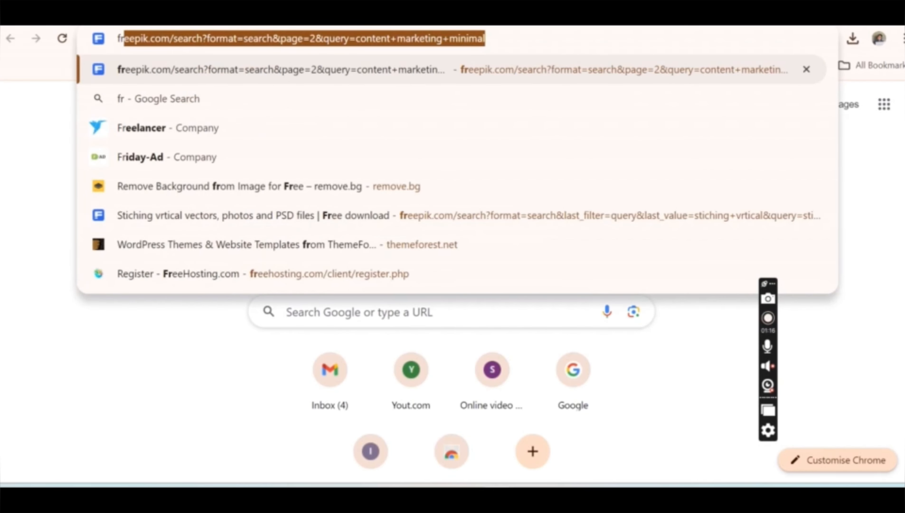
key("Return")
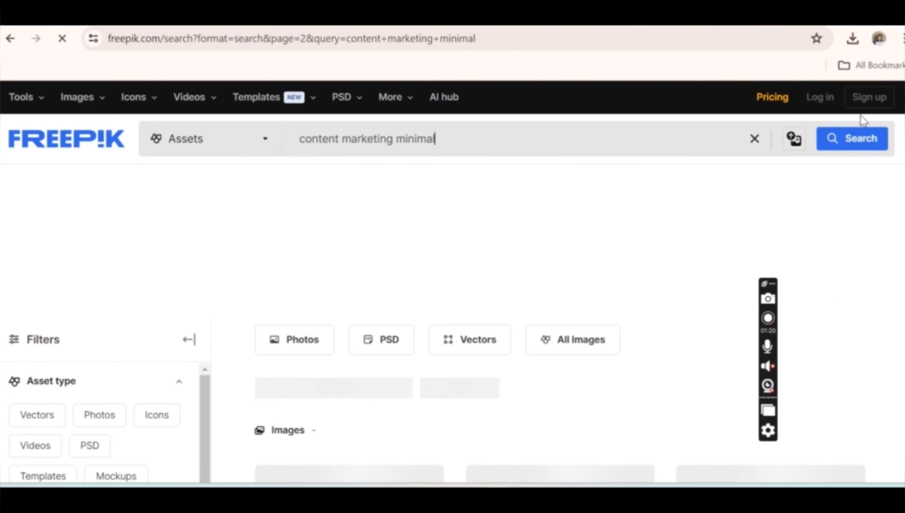
- Replace the Freepik search term with "stiching", accept the Google sign-in offer, and run the search
left_click_drag(470, 138, 176, 156)
key("BackSpace")
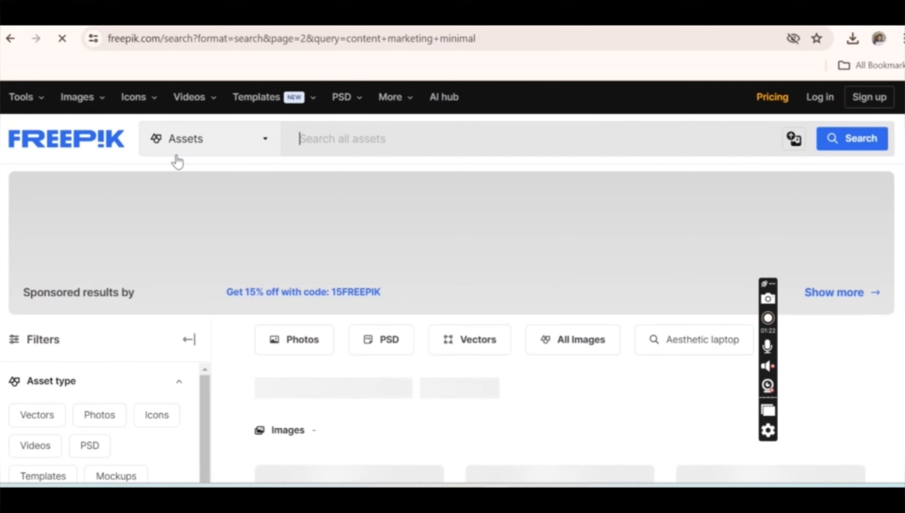
type("stich")
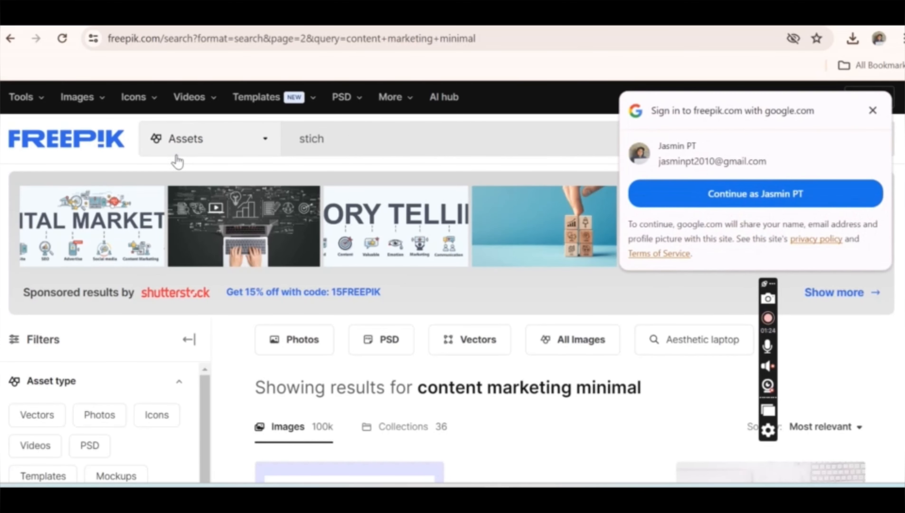
left_click(713, 193)
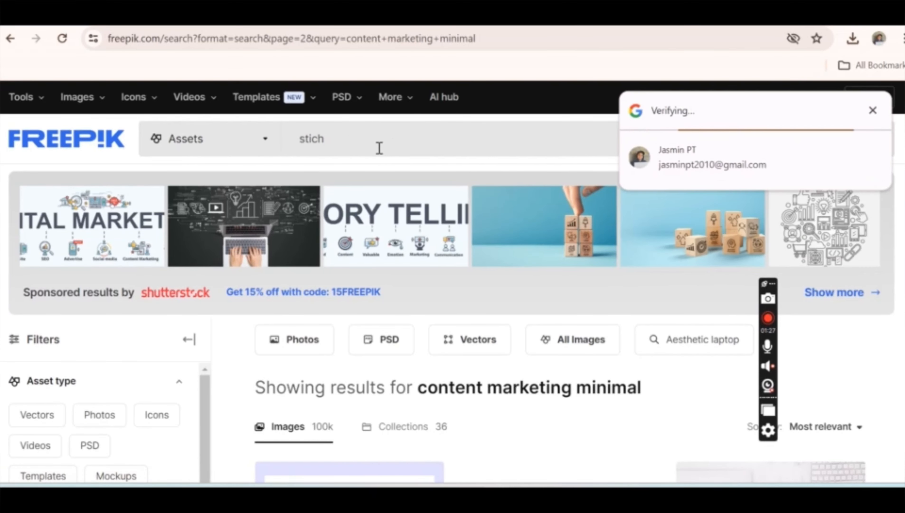
key("Return")
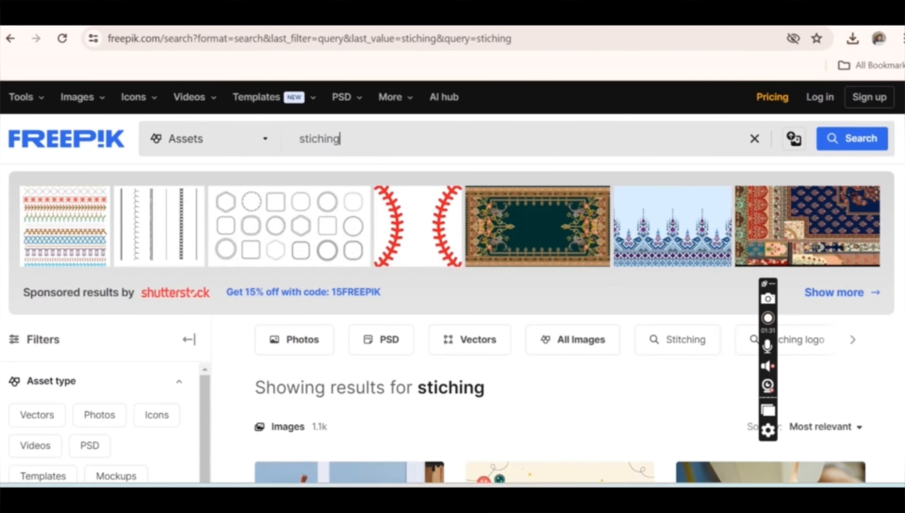
- Look through the first two pages of stitching images for a suitable garment-making photo, previewing the seamstress in a studio
scroll(453, 324, "down", 5)
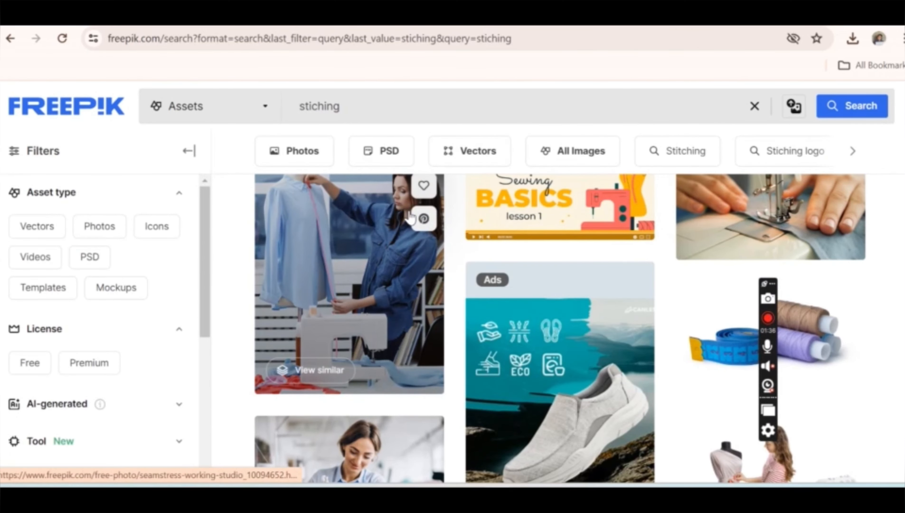
left_click(390, 220)
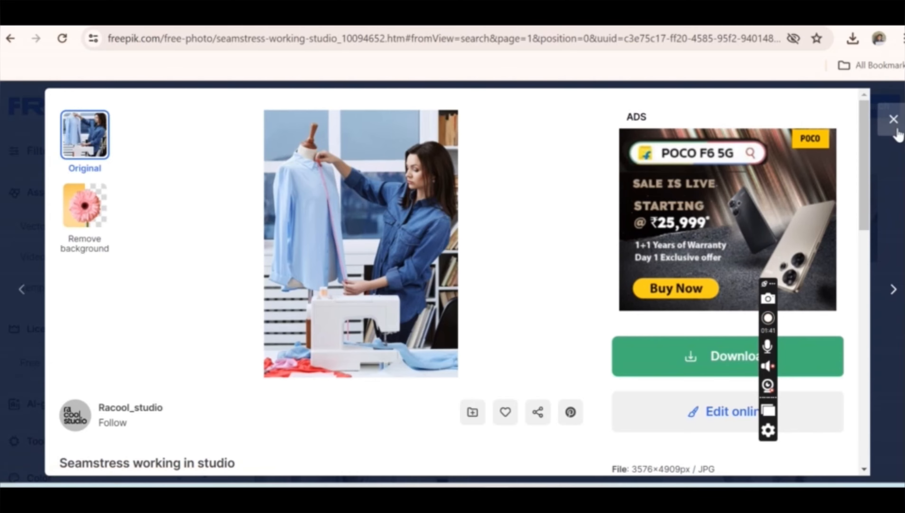
left_click(895, 120)
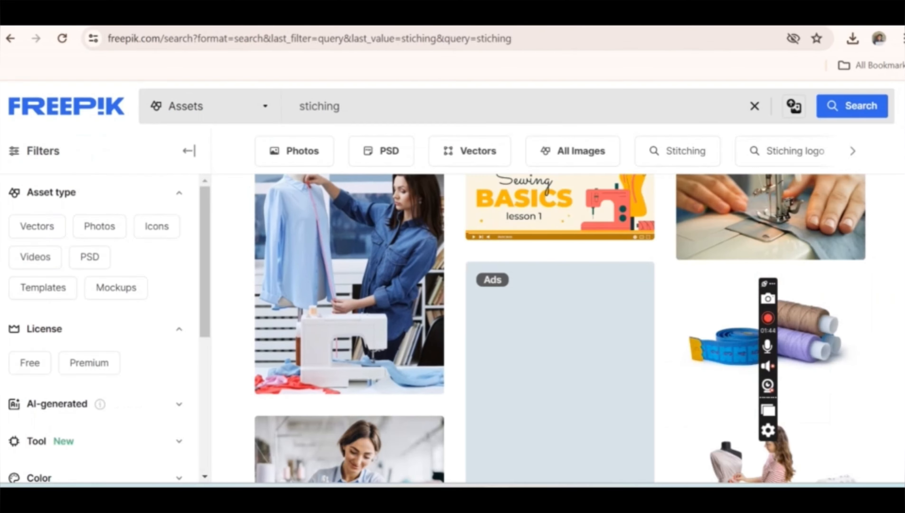
scroll(887, 194, "down", 10)
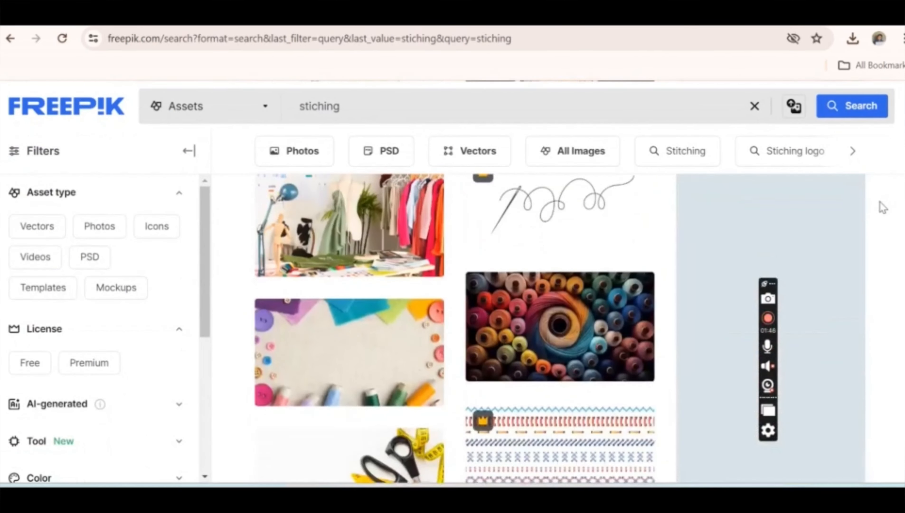
scroll(883, 207, "down", 10)
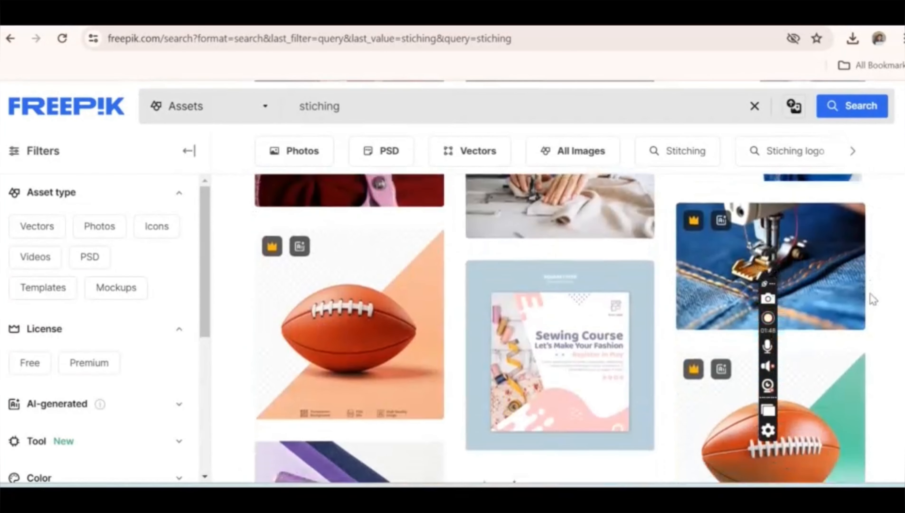
scroll(874, 300, "down", 10)
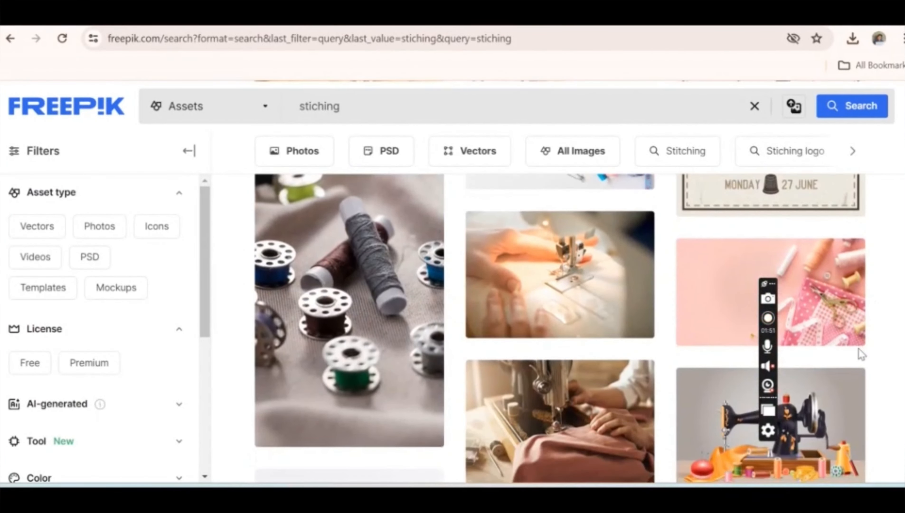
scroll(862, 354, "down", 10)
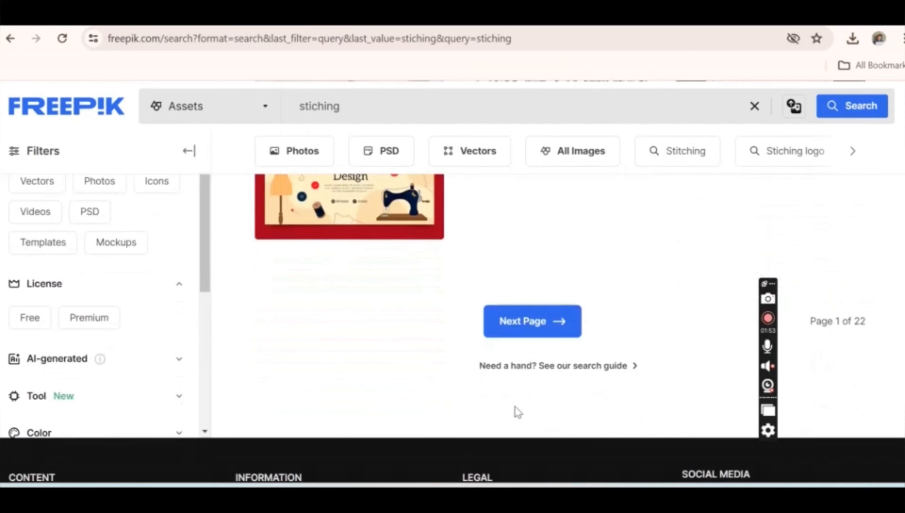
left_click(525, 332)
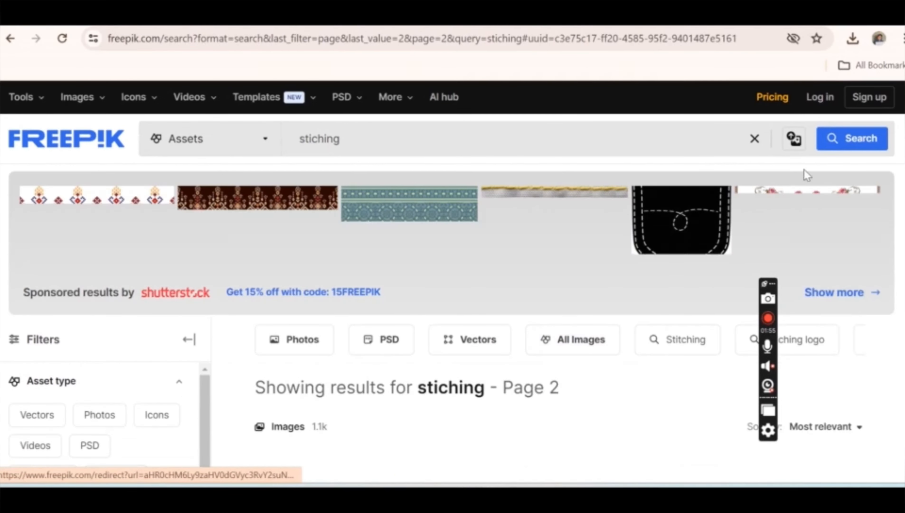
scroll(902, 207, "down", 10)
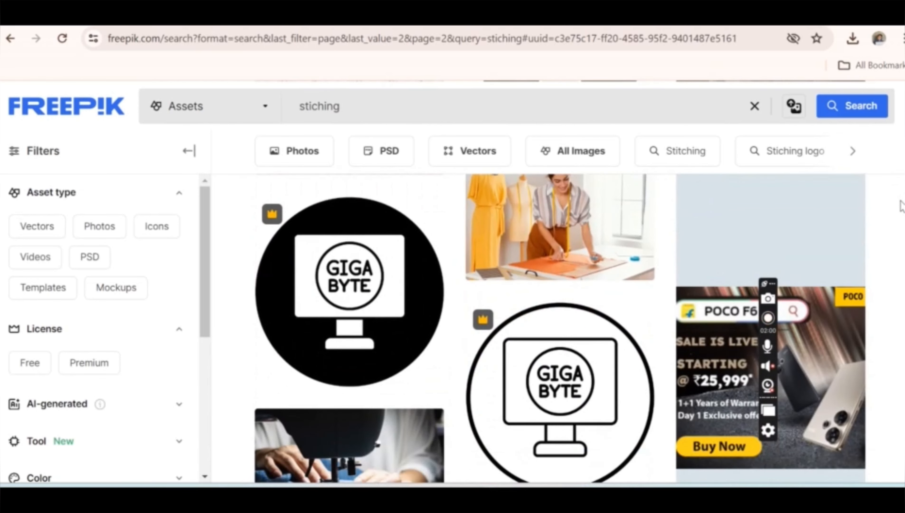
- Download the free photo "Medium shot smiley woman indoors" of a woman cutting orange fabric beside dress forms
scroll(903, 204, "up", 1)
left_click(552, 239)
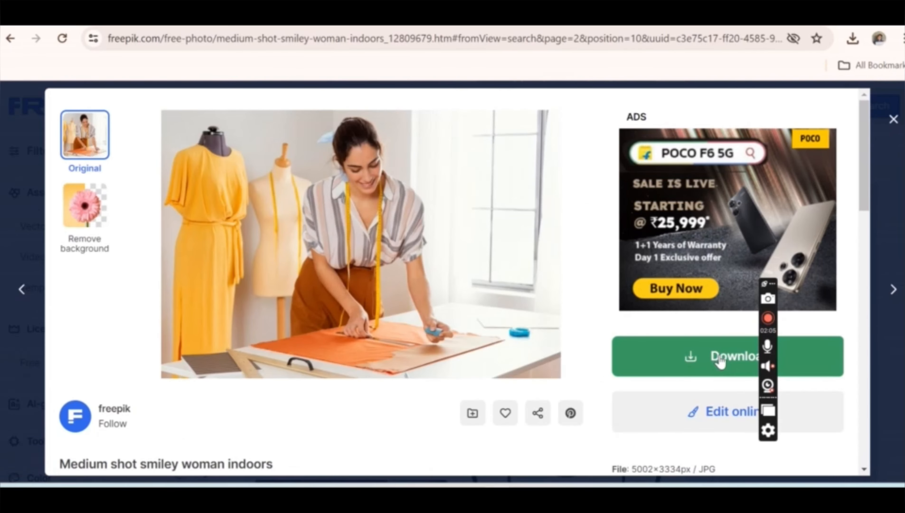
left_click(721, 357)
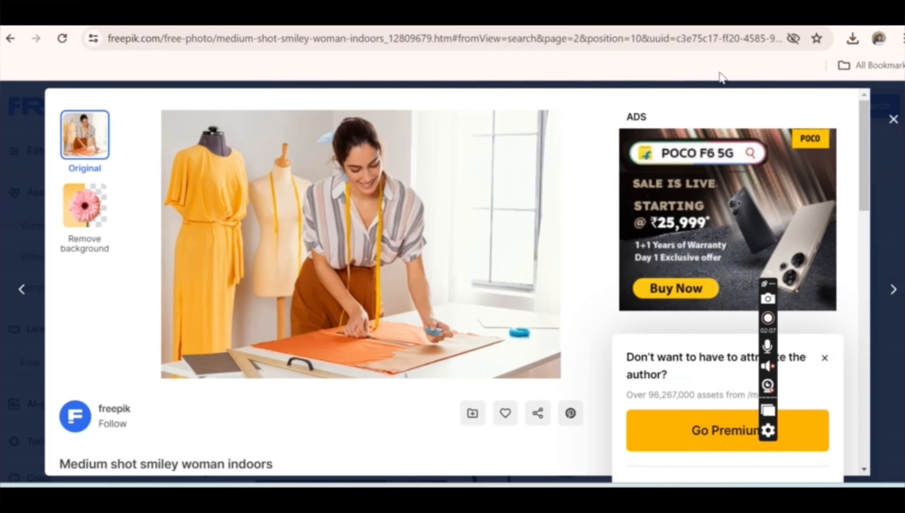
left_click(857, 275)
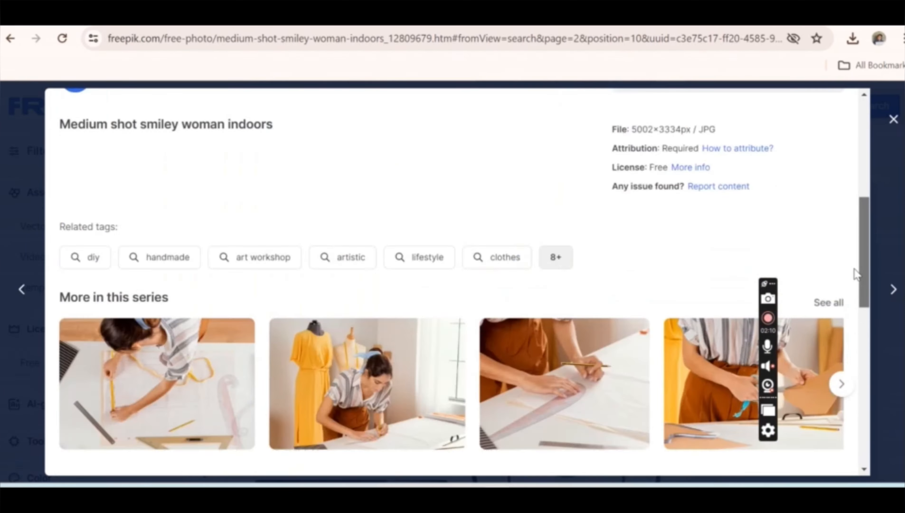
- Look through the series and similar photos listed below the photo of the woman cutting orange fabric
scroll(851, 262, "down", 3)
scroll(848, 253, "up", 8)
scroll(847, 252, "down", 6)
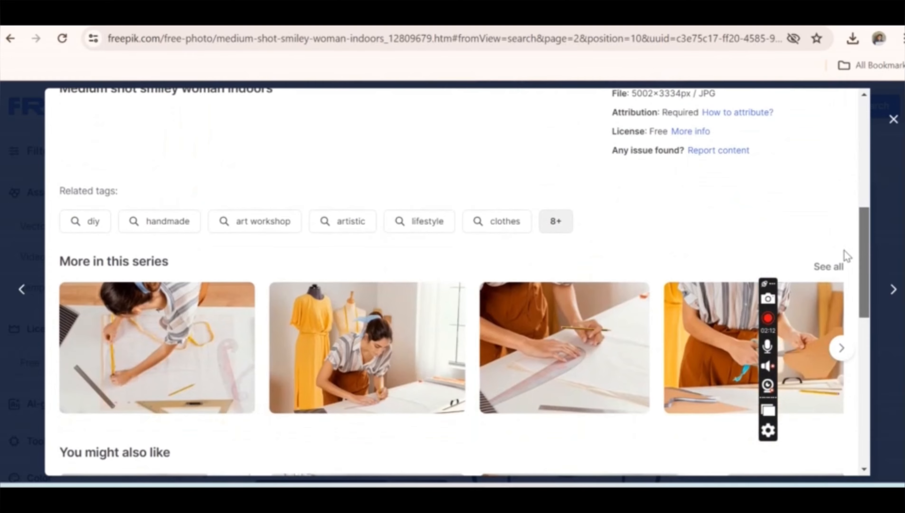
scroll(841, 150, "up", 8)
scroll(842, 150, "down", 10)
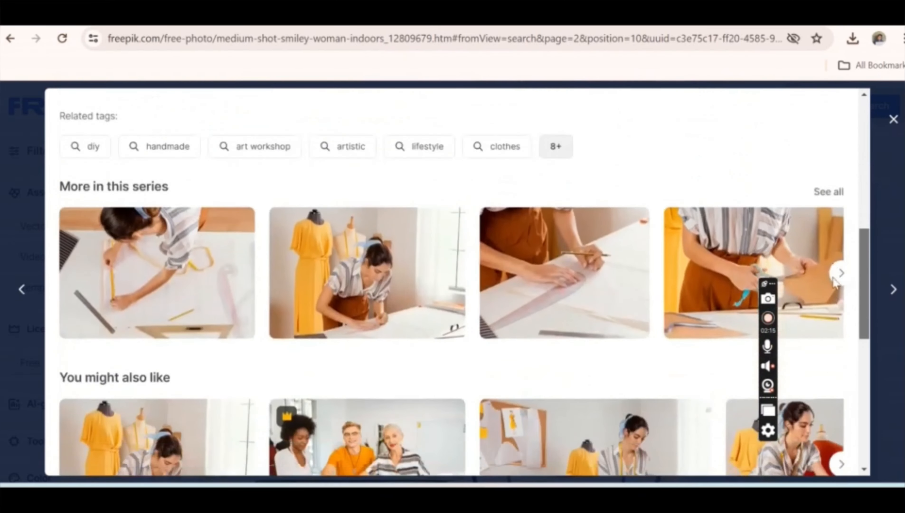
scroll(837, 305, "down", 3)
scroll(837, 324, "down", 2)
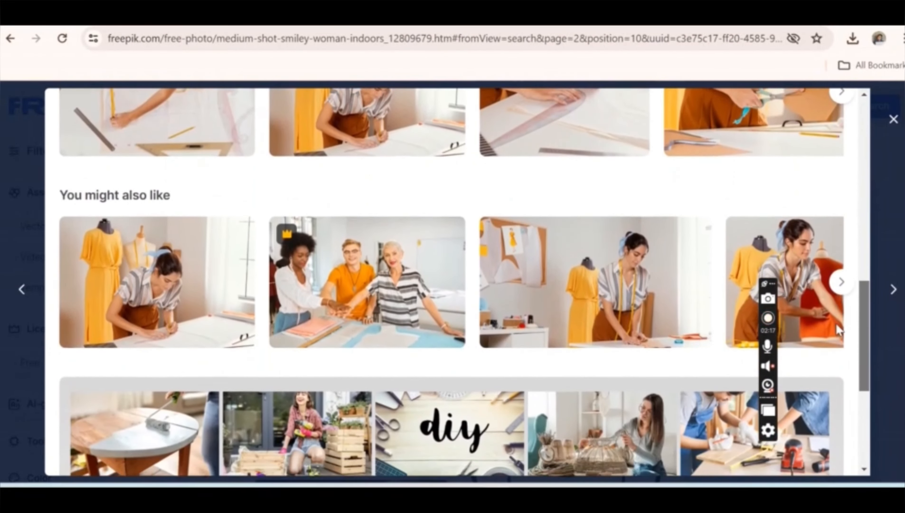
scroll(838, 325, "up", 10)
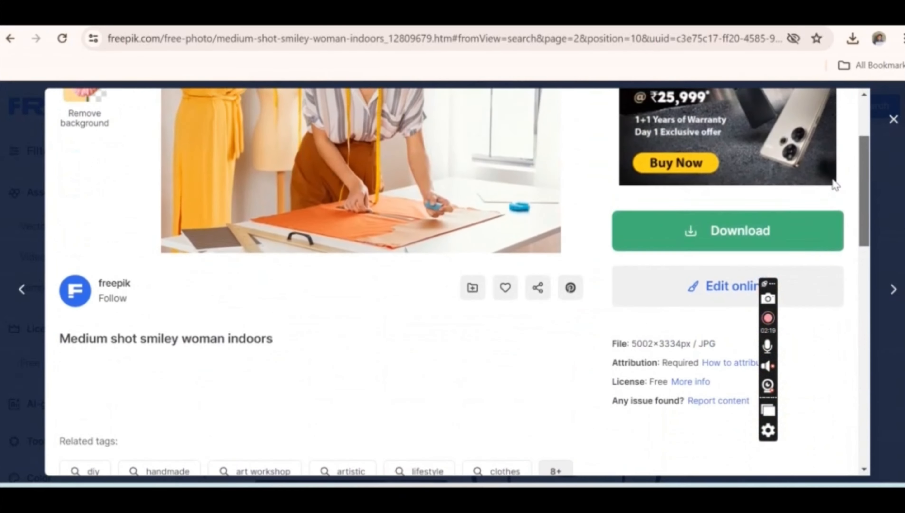
- Run the free download of the "Medium shot smiley woman indoors" photo with attribution
scroll(835, 172, "up", 2)
left_click(663, 304)
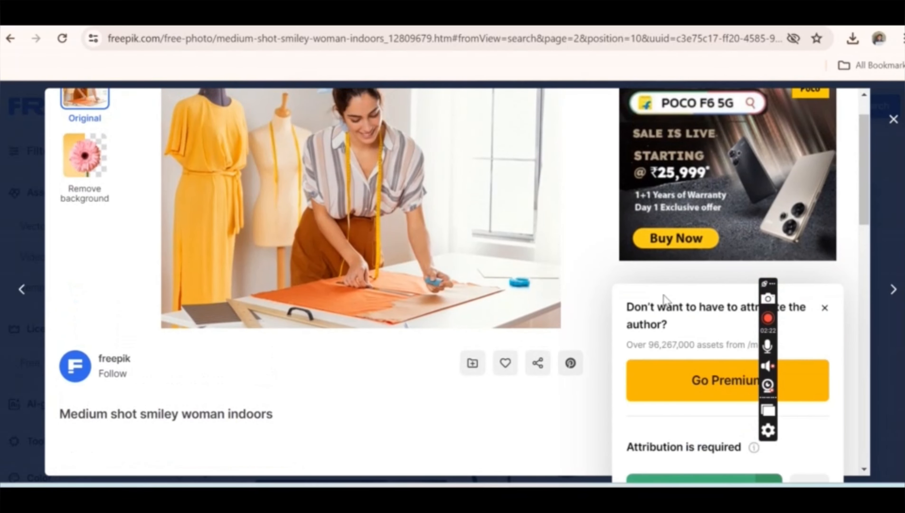
left_click_drag(861, 179, 857, 208)
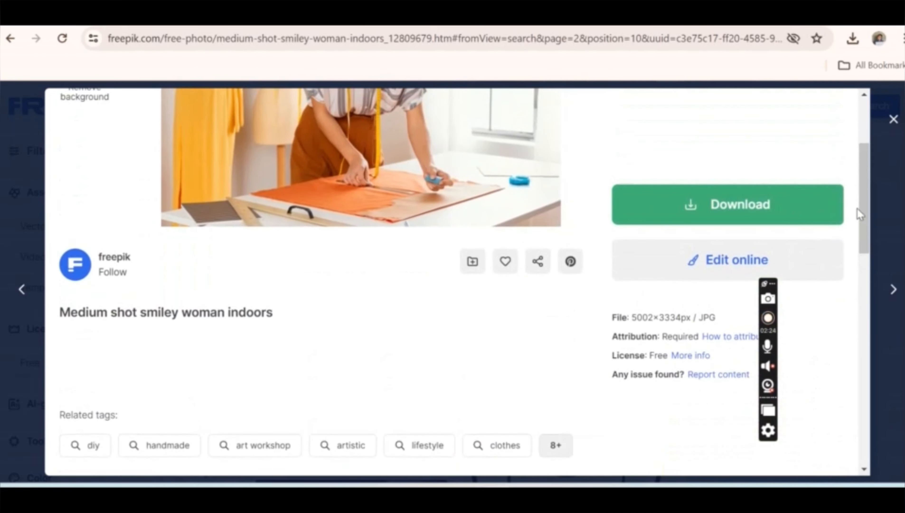
left_click(745, 194)
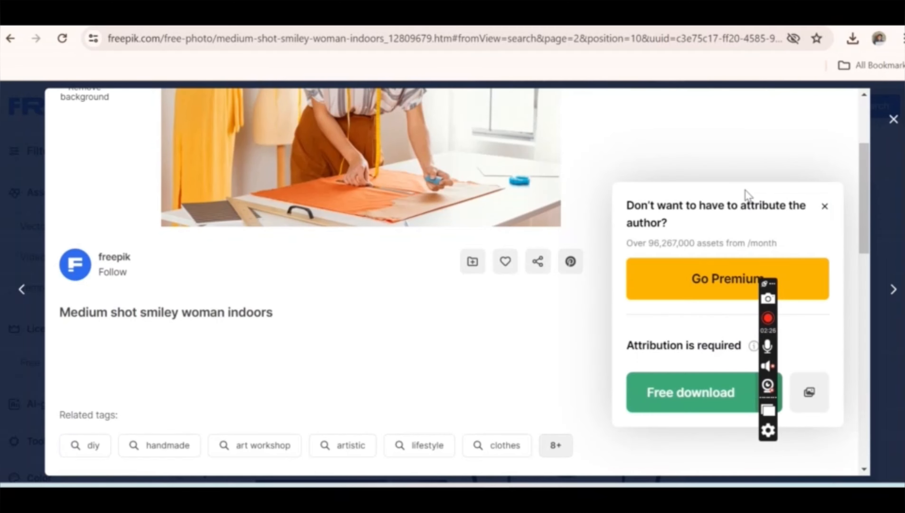
left_click(705, 388)
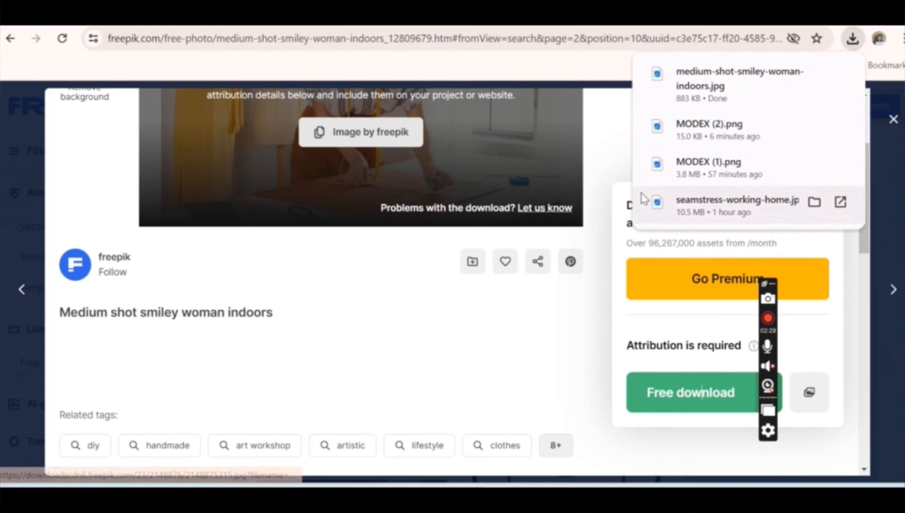
- Switch to the Canva blog banner design and upload the downloaded photo of the woman cutting orange fabric
left_click(187, 14)
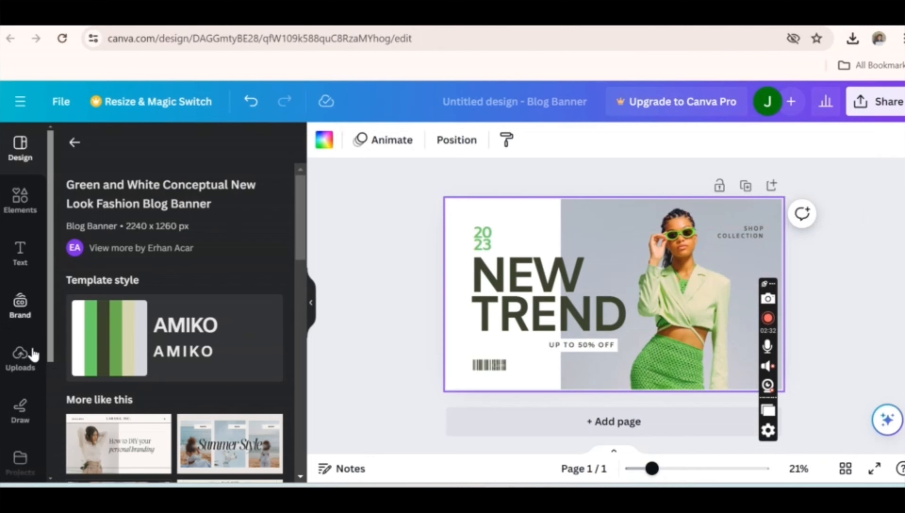
left_click(35, 357)
left_click(184, 190)
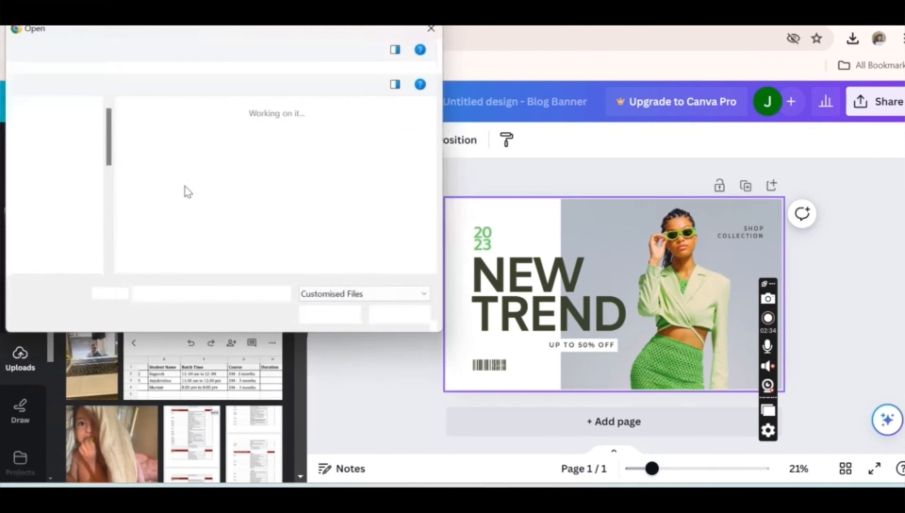
double_click(185, 187)
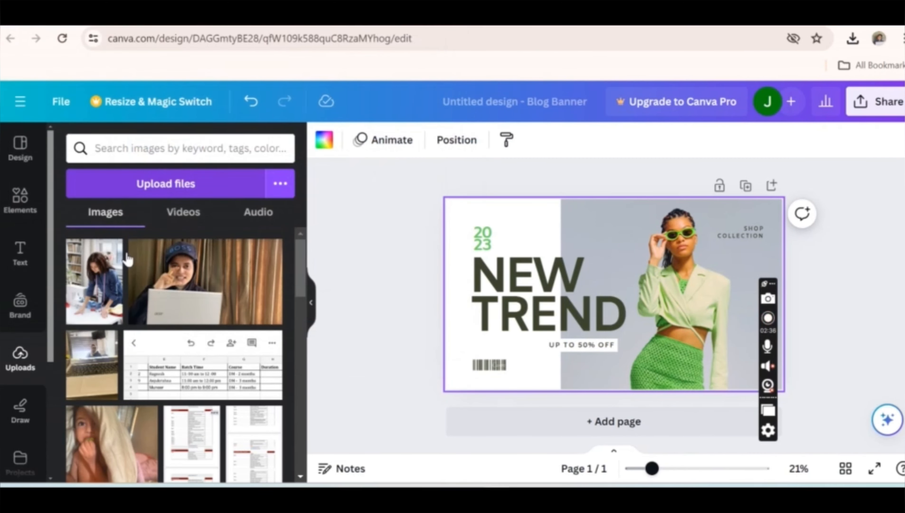
- Replace the banner's fashion model picture with the uploaded sewing photo and adjust the photo's position
left_click(103, 290)
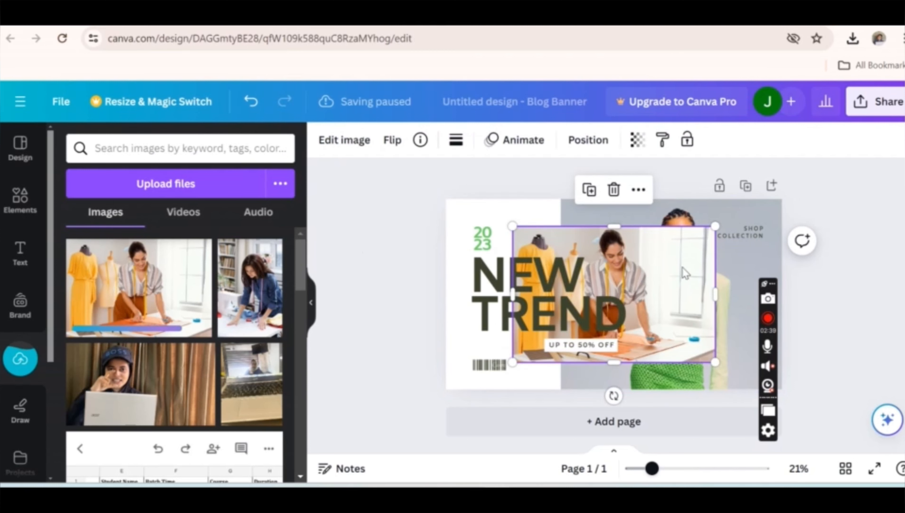
left_click_drag(679, 277, 747, 237)
left_click_drag(657, 192, 647, 266)
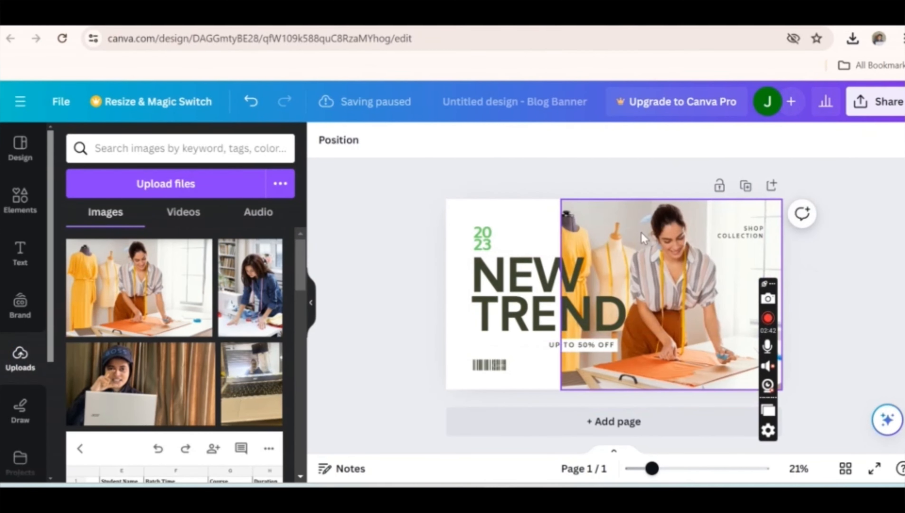
- Replace the banner heading "NEW TREND" with "STITCHING TO DESIGN"
left_click(532, 276)
left_click(532, 276)
type("FR")
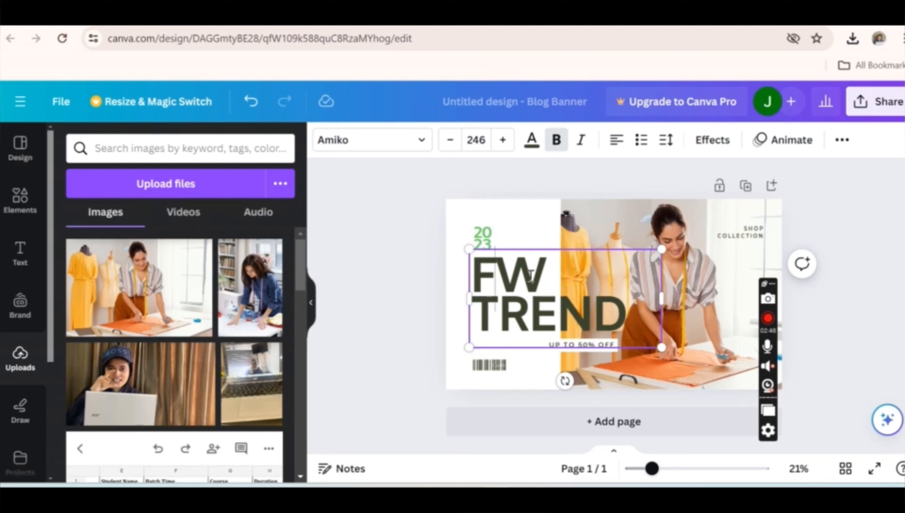
key("BackSpace")
key("BackSpace")
type("STI")
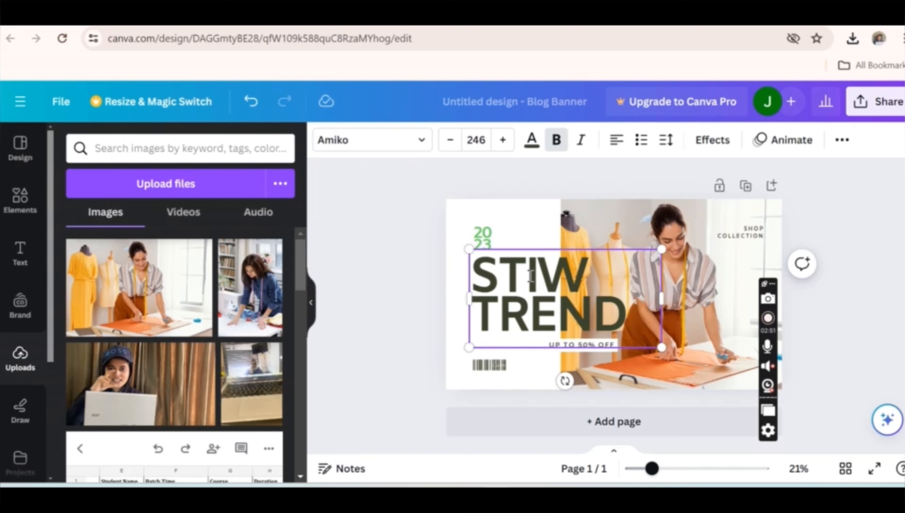
type("TCHING ")
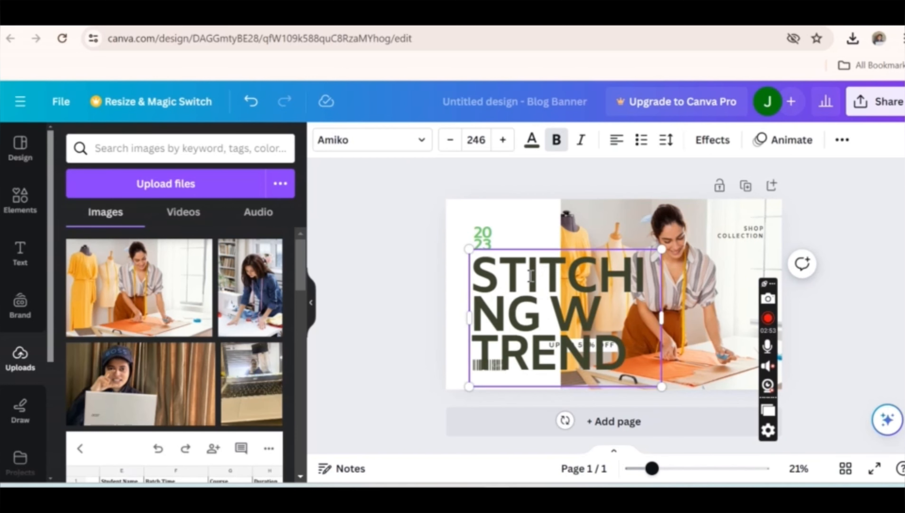
type("TO DESIGN")
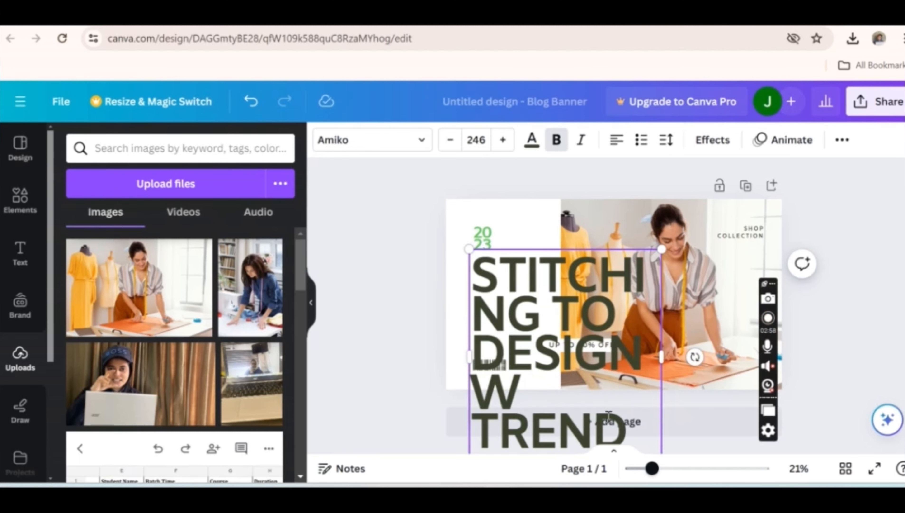
left_click_drag(627, 427, 489, 397)
key("BackSpace")
- Reduce the heading's font size to 186 and put "DESIGN" on its own line below "TO"
left_click(452, 140)
left_click(452, 140)
left_click(451, 141)
left_click(451, 140)
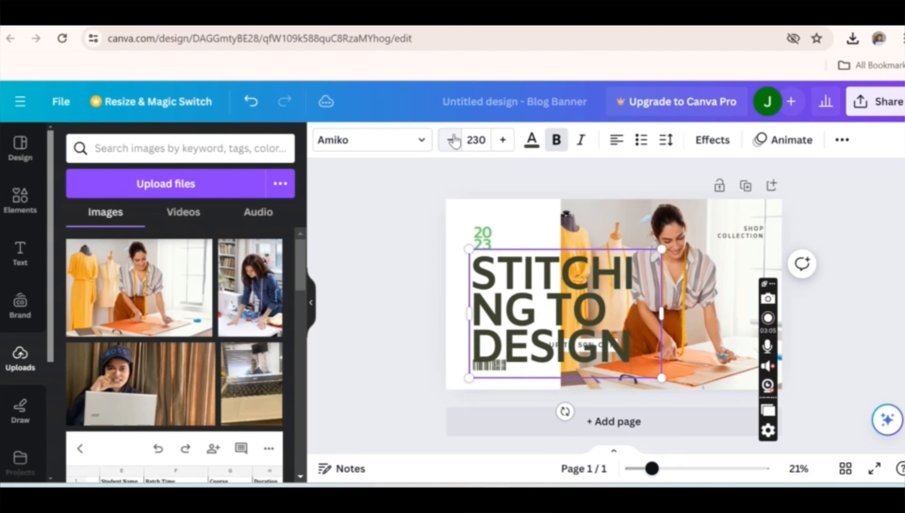
left_click(451, 140)
left_click(451, 140)
left_click(451, 140)
left_click(451, 140)
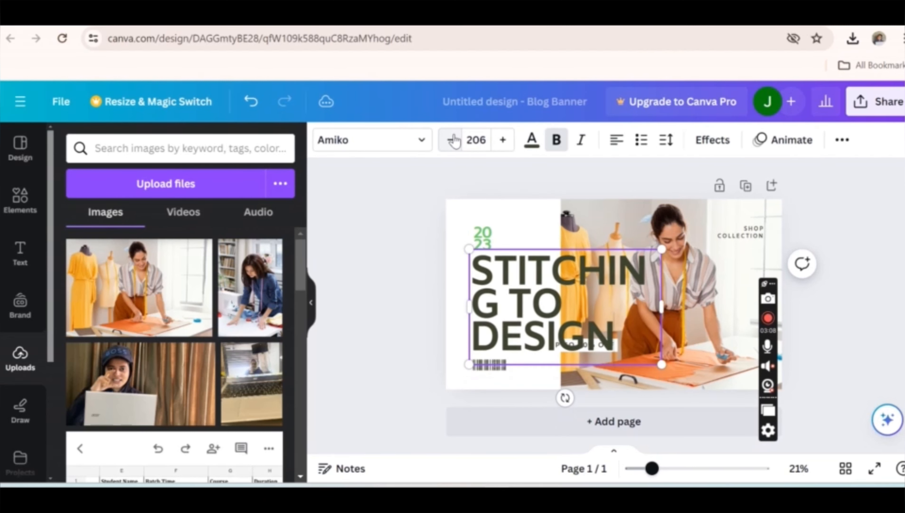
left_click(452, 140)
left_click(451, 140)
left_click(451, 140)
left_click(453, 140)
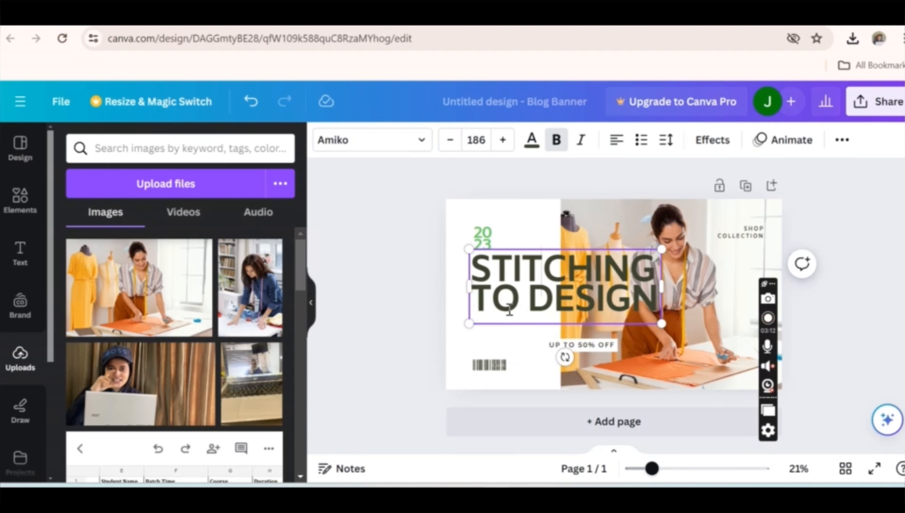
left_click(526, 301)
key("Return")
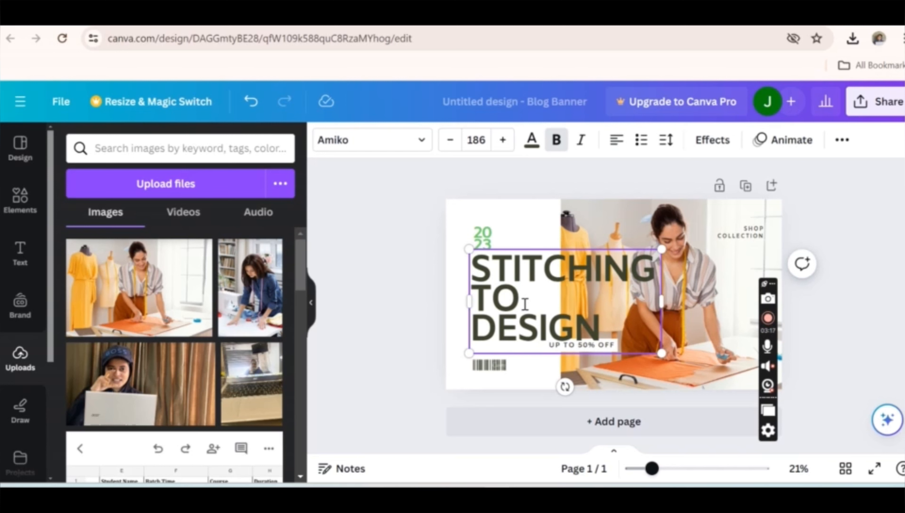
- Delete the "2023", "UP TO 50% OFF" and "SHOP COLLECTION" texts from the banner
left_click(493, 239)
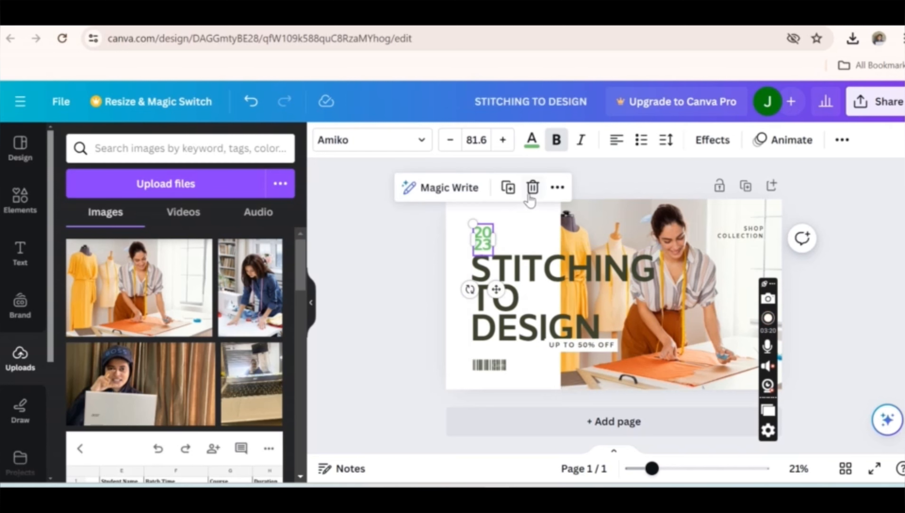
left_click(533, 187)
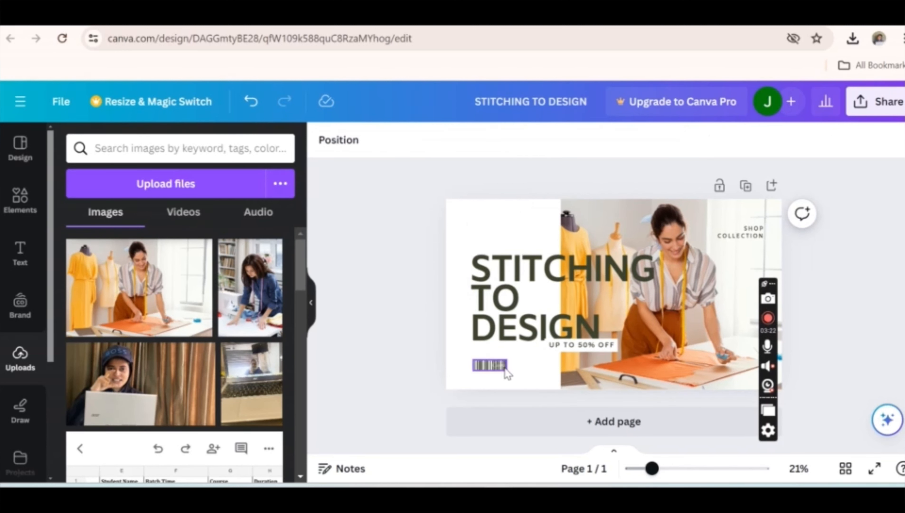
left_click(585, 346)
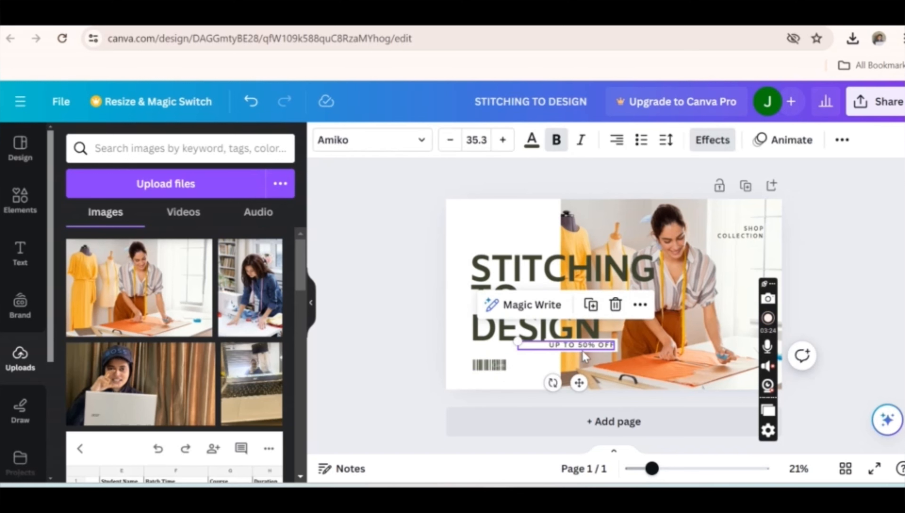
left_click(614, 303)
left_click(741, 233)
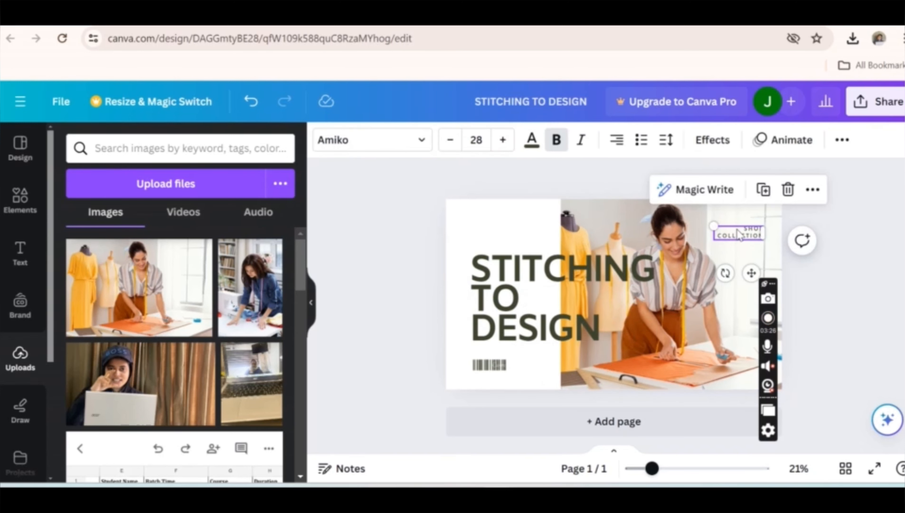
left_click(788, 191)
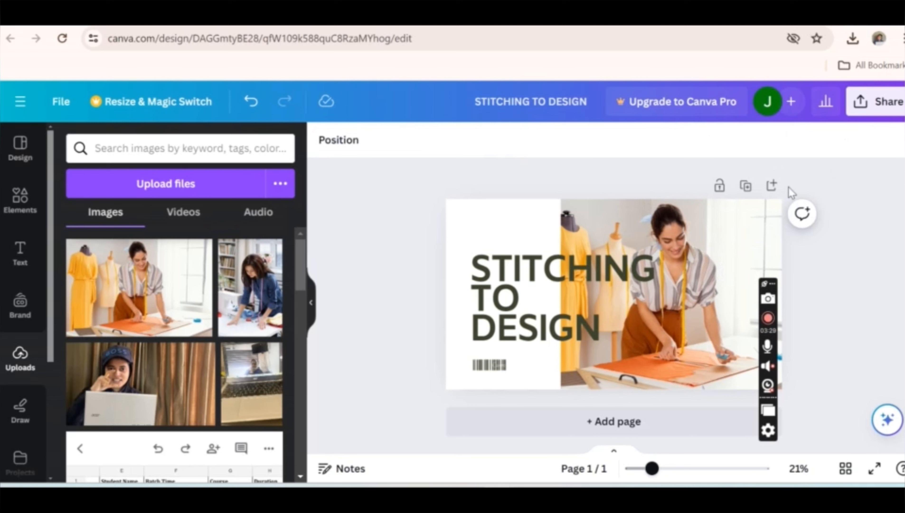
- Reduce the "STITCHING TO DESIGN" heading's font size to 177
left_click(598, 279)
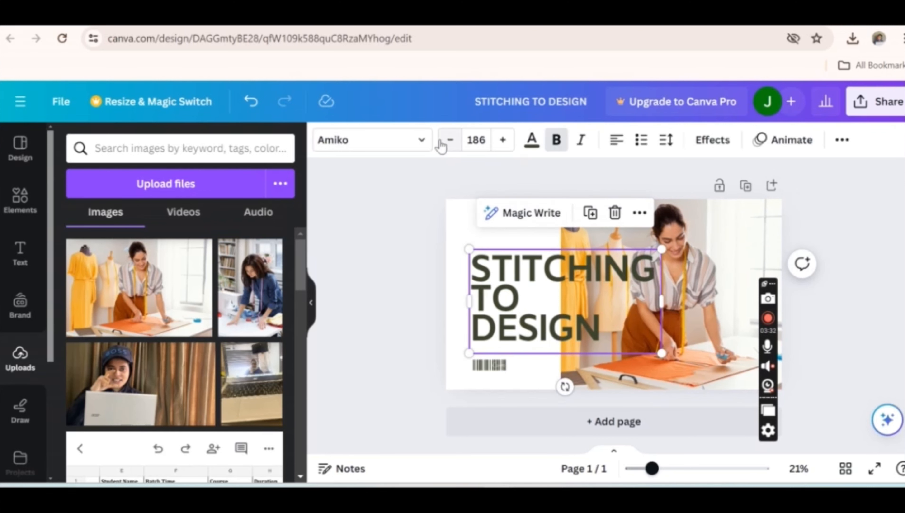
left_click(449, 140)
left_click(449, 141)
left_click(449, 140)
left_click(449, 140)
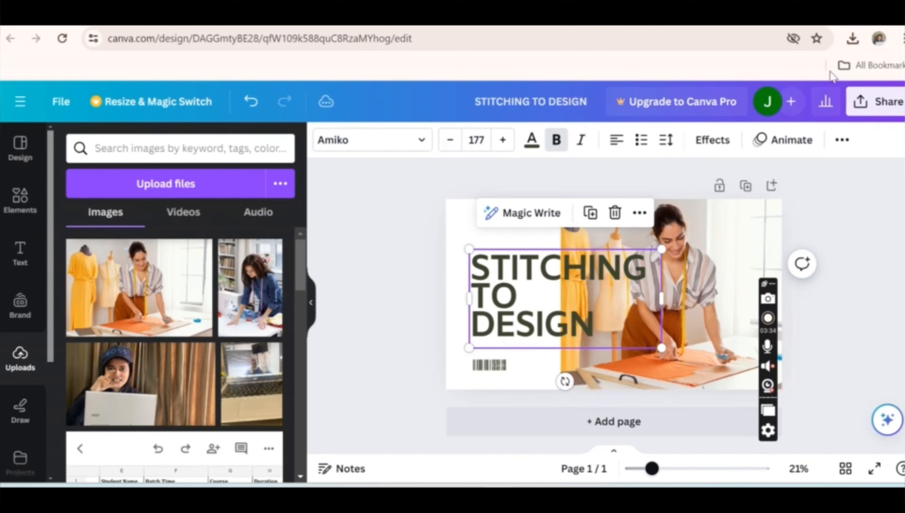
- Try to download the banner design from the share options
left_click(863, 102)
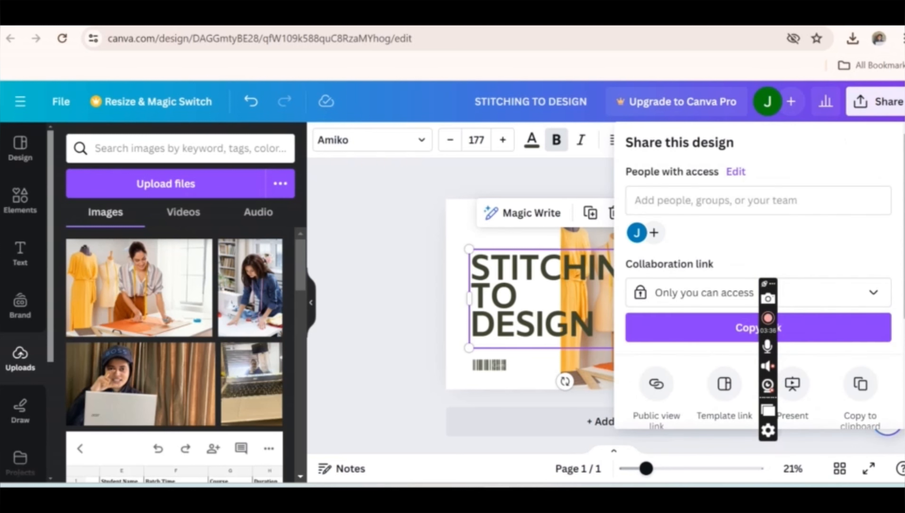
scroll(758, 273, "down", 3)
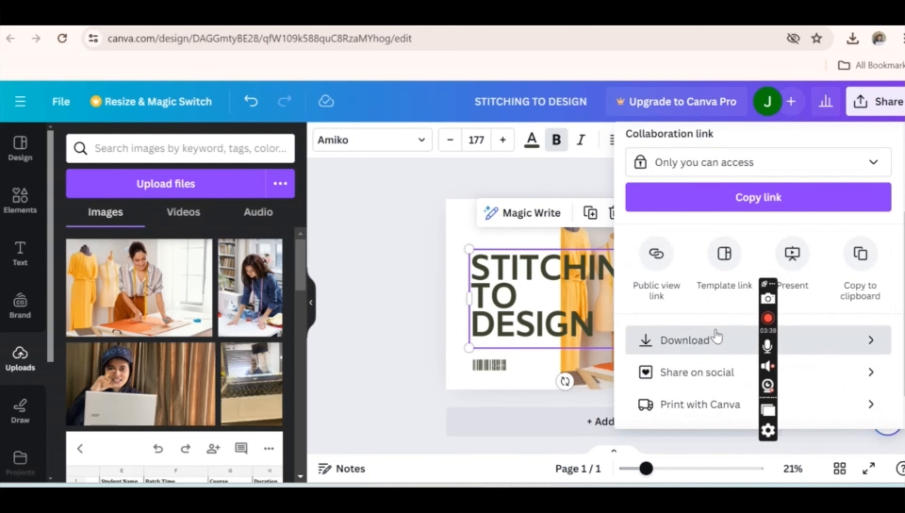
left_click(714, 338)
left_click(714, 400)
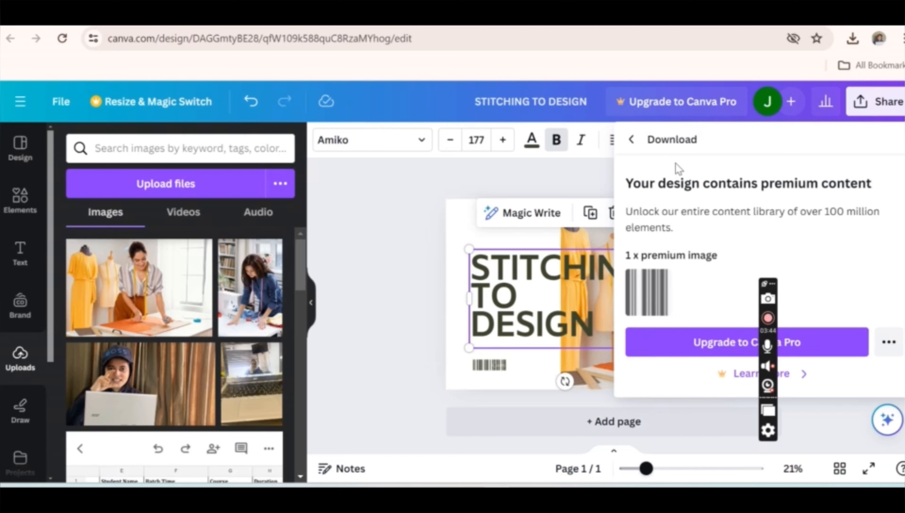
- Delete the premium barcode image below the heading
left_click(507, 366)
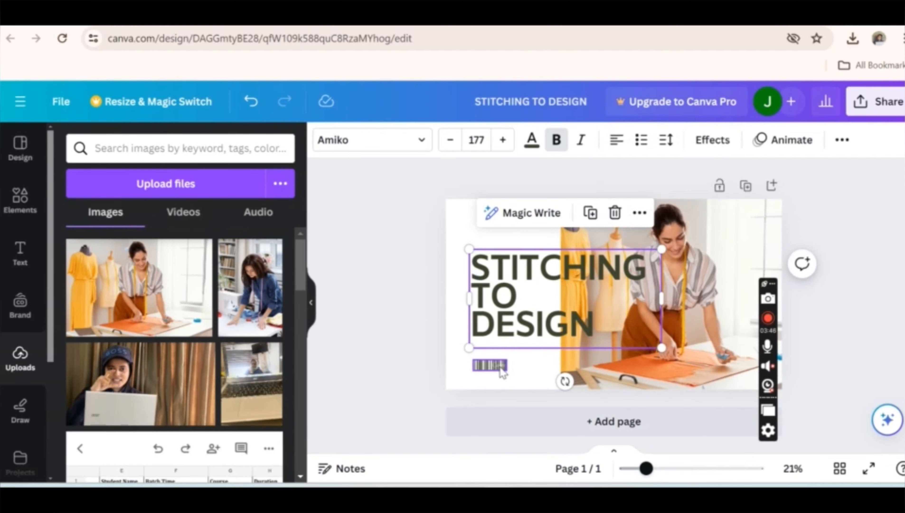
left_click(503, 370)
left_click(488, 324)
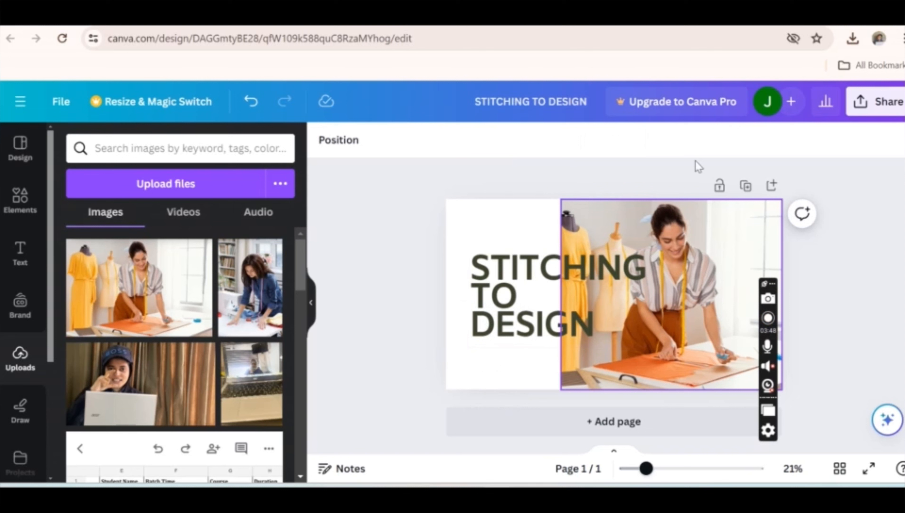
- Download the finished "STITCHING TO DESIGN" banner from the share options
left_click(866, 104)
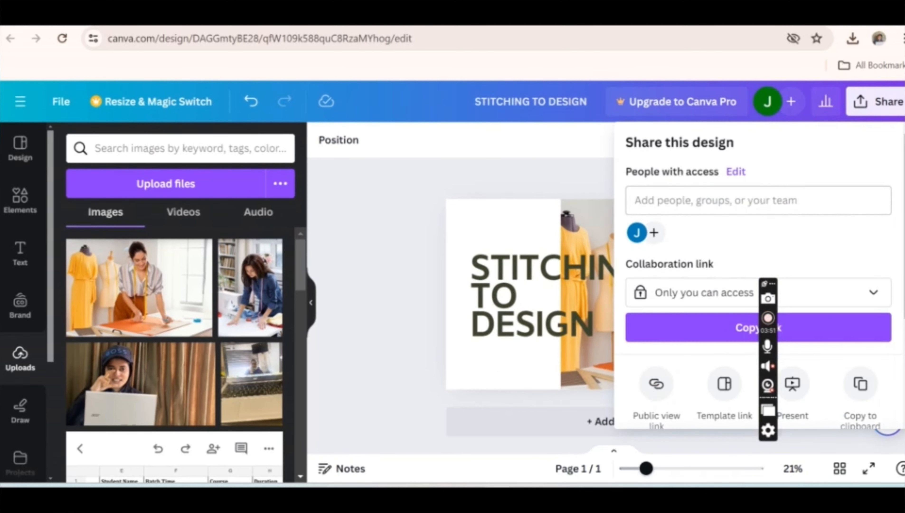
scroll(686, 344, "down", 3)
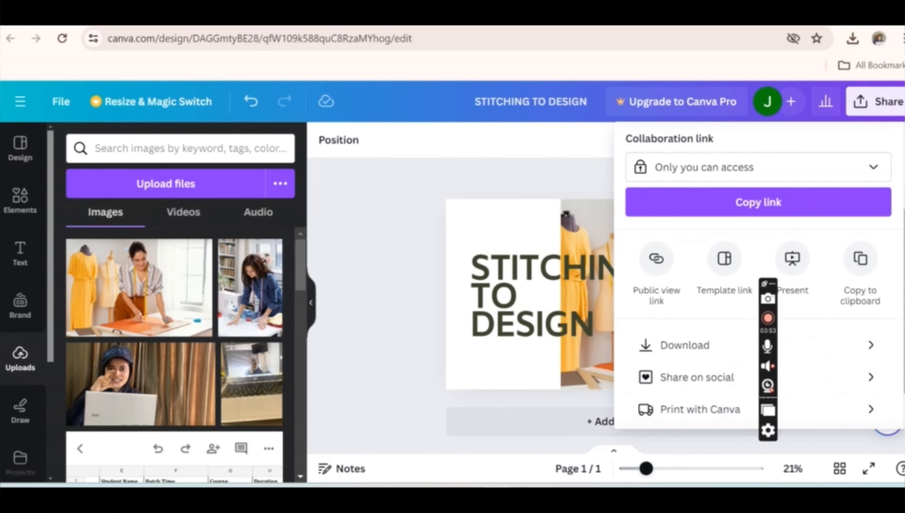
left_click(687, 344)
left_click(695, 399)
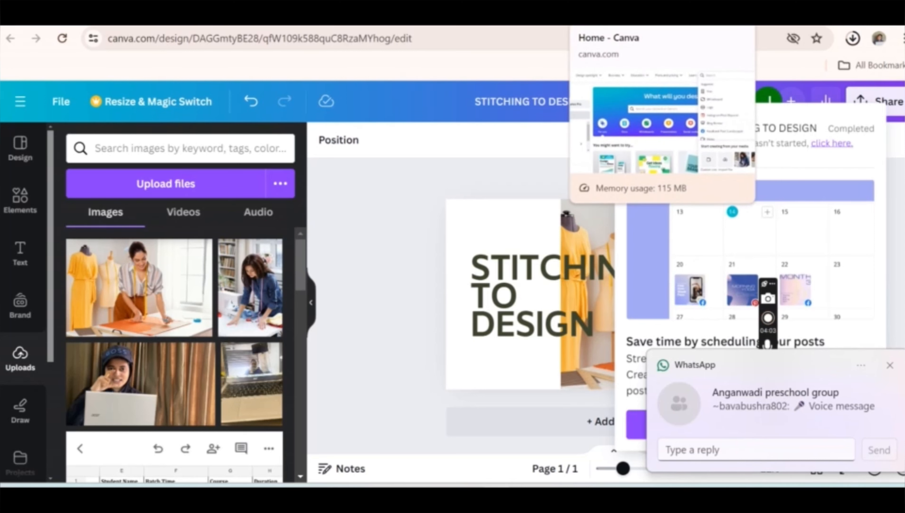
- Switch to the Blogger post and insert the downloaded STITCHING TO DESIGN image below the introductory paragraph
left_click(537, 21)
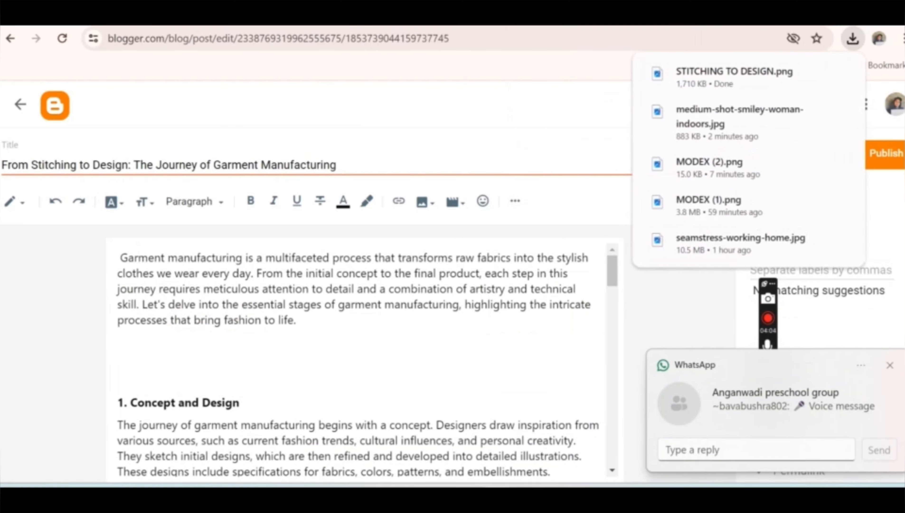
left_click(423, 202)
left_click(474, 239)
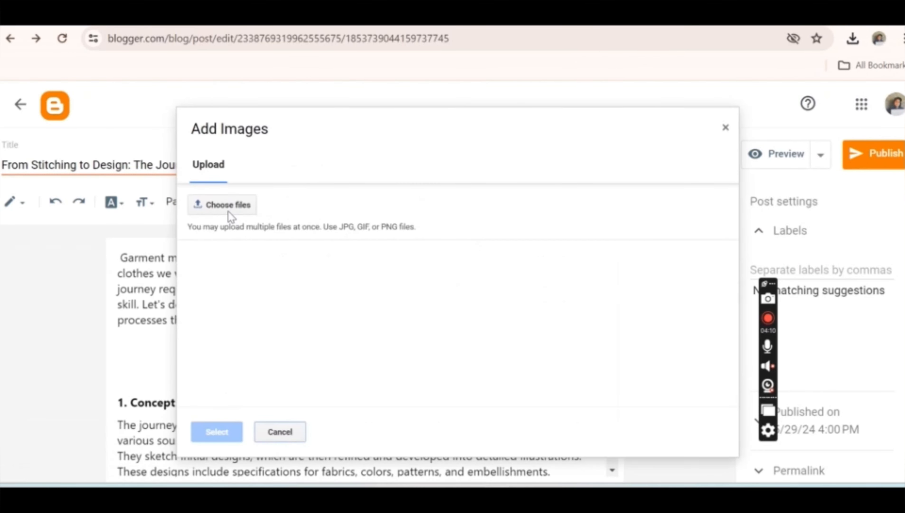
left_click(228, 213)
left_click(155, 171)
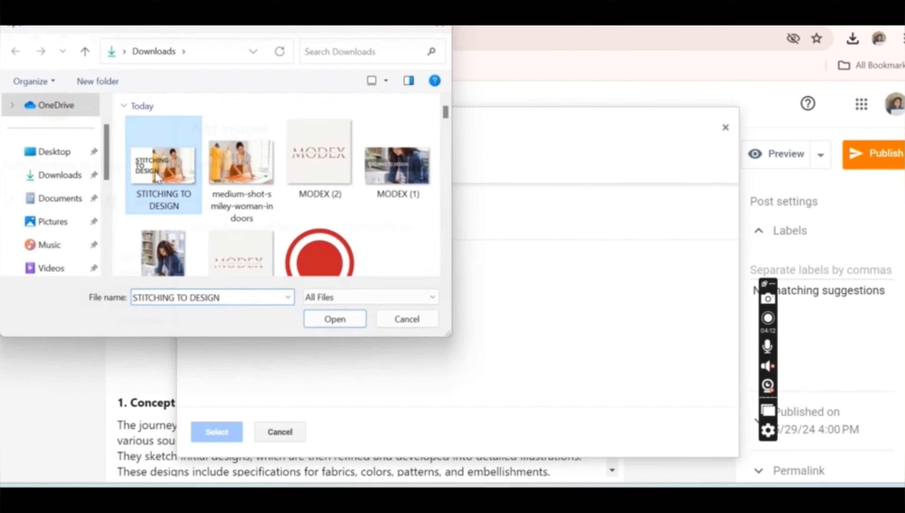
double_click(155, 171)
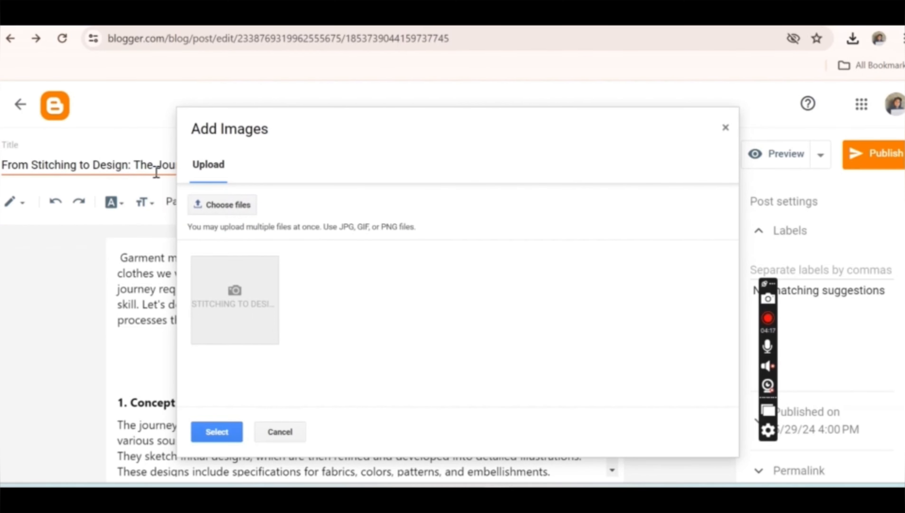
left_click(217, 431)
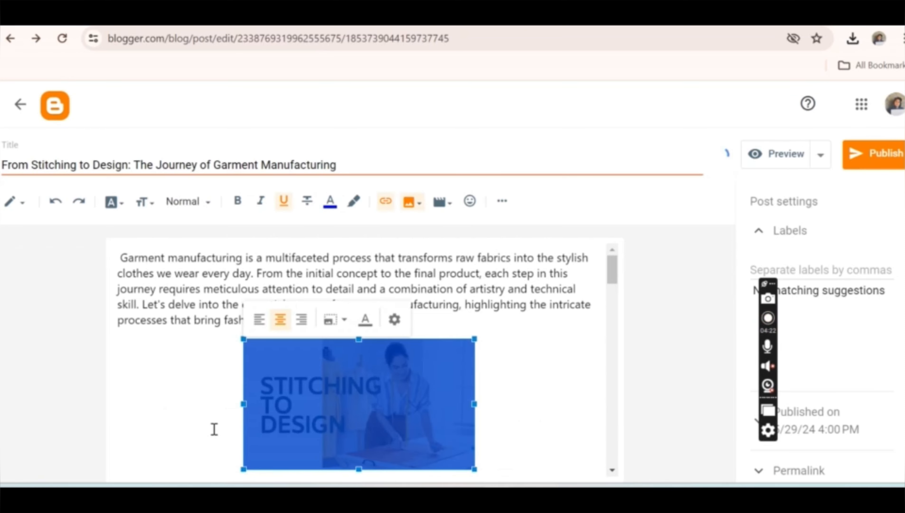
- Enter "Garment Manufactring" as the inserted banner's alt text and "Fashion Designing" as its title text
left_click(395, 321)
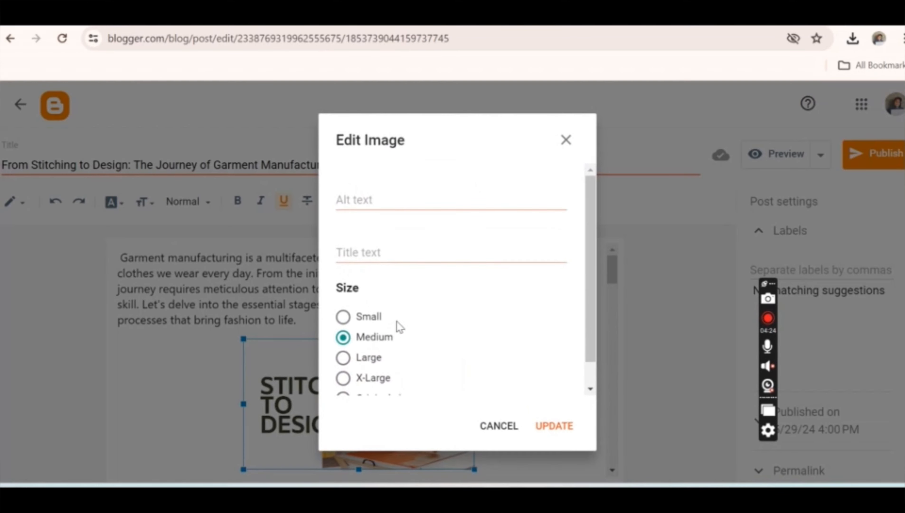
left_click(365, 198)
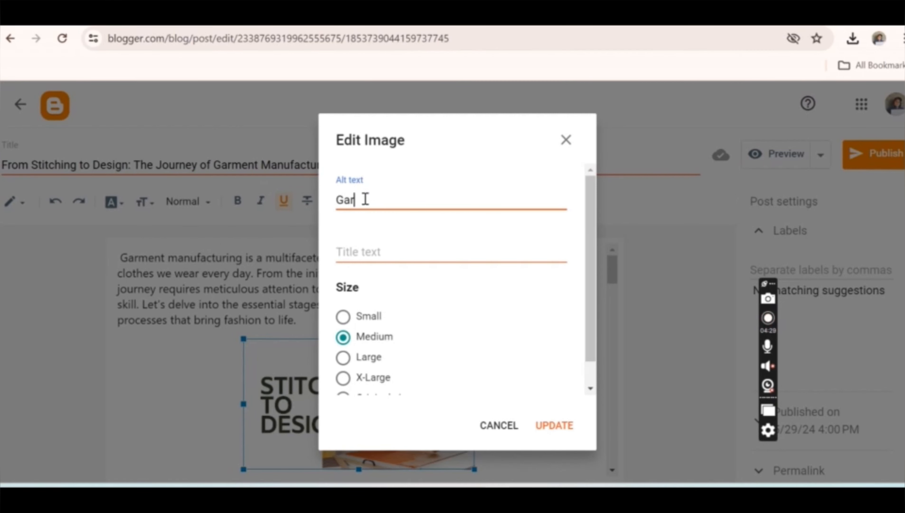
type("Garment Manufactring")
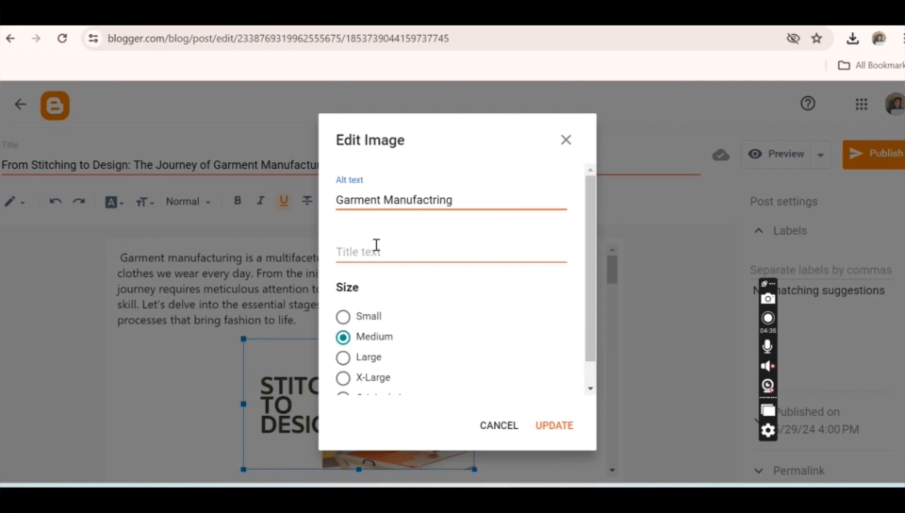
left_click(408, 248)
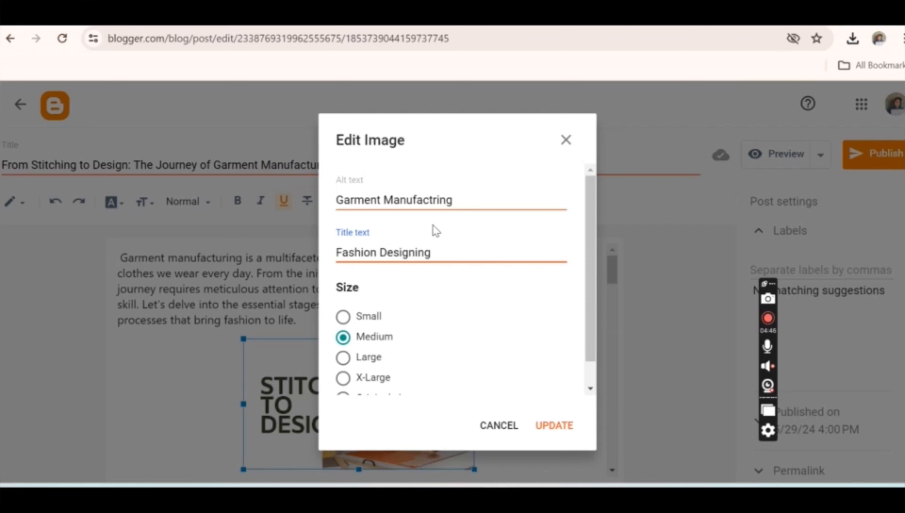
- Replace the banner's alt text with "Fashion Designing" and update the image
left_click_drag(459, 197, 323, 206)
type("G")
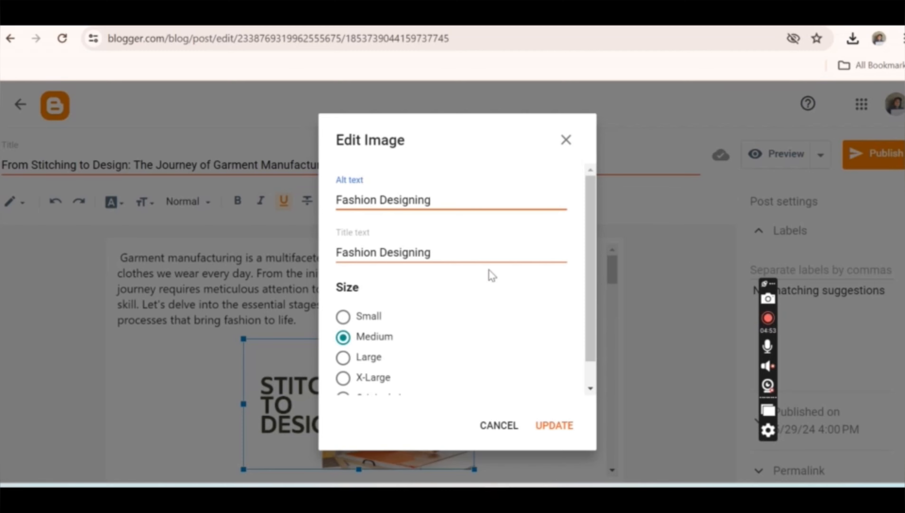
left_click_drag(590, 253, 587, 378)
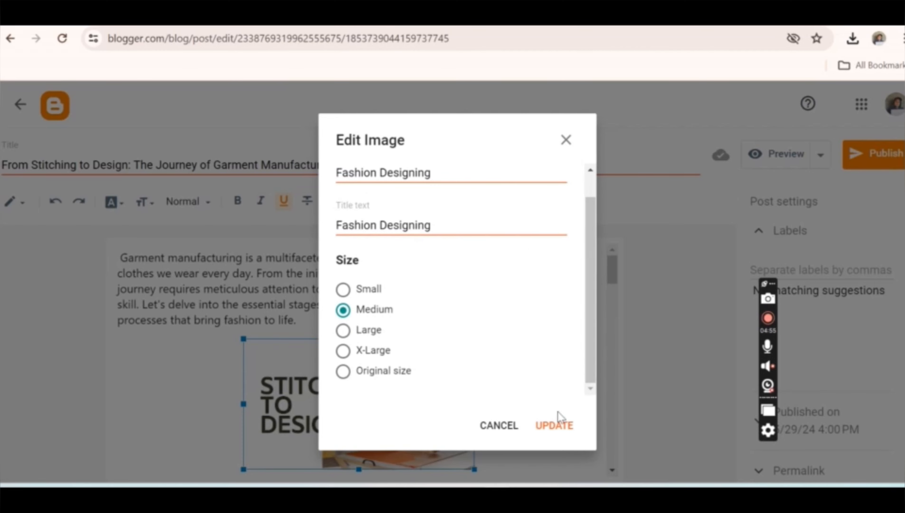
left_click(554, 427)
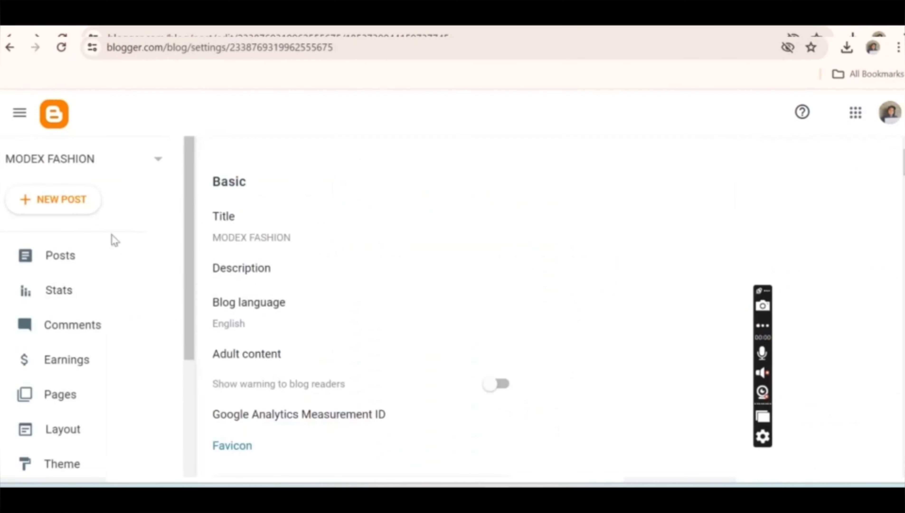
- Open the published garment manufacturing post for editing and start a link on "garment manufacturing" in the "1. Concept and Design" section's first sentence
left_click(74, 252)
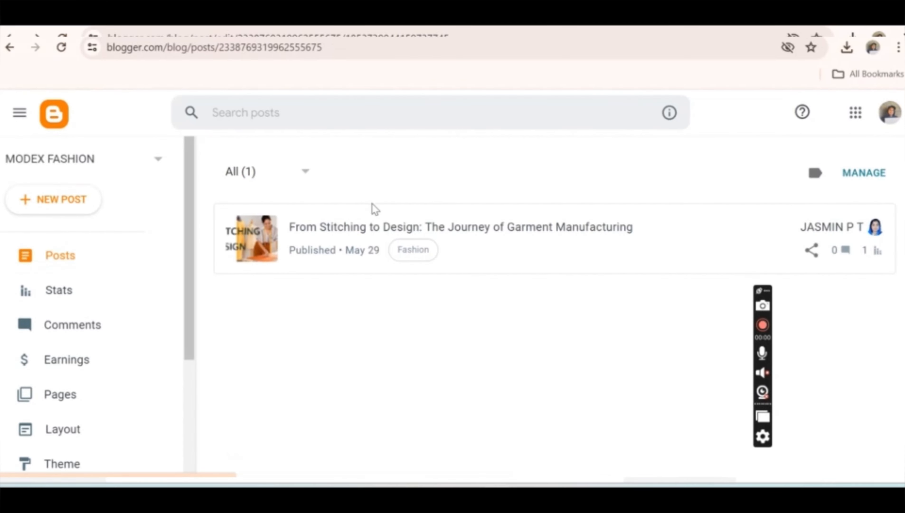
left_click(373, 229)
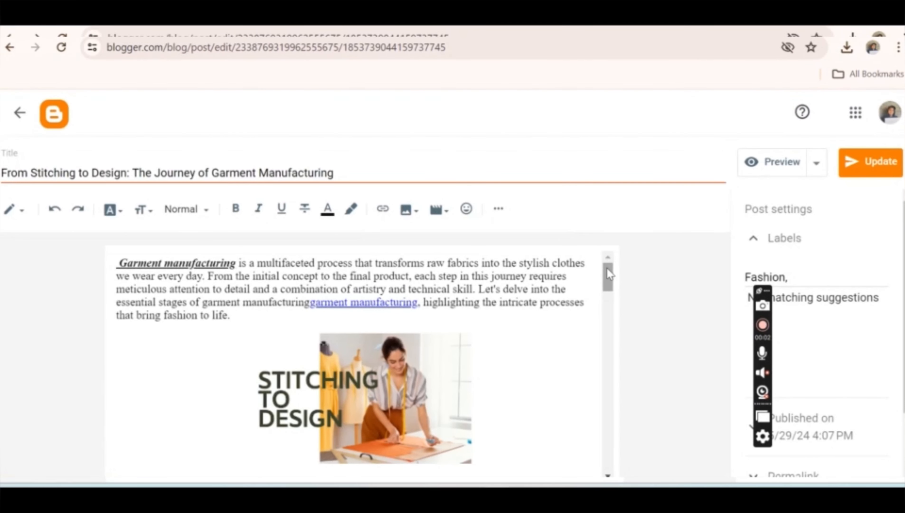
left_click_drag(610, 275, 610, 305)
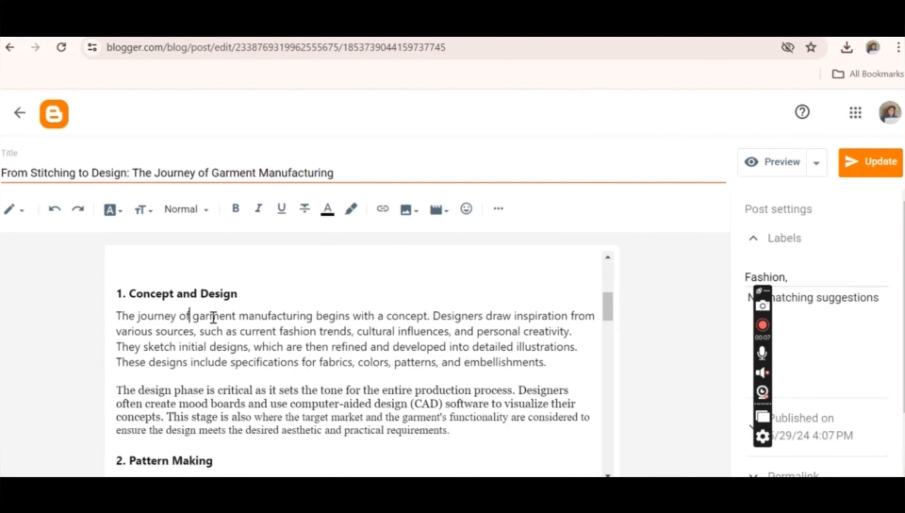
left_click_drag(191, 316, 313, 310)
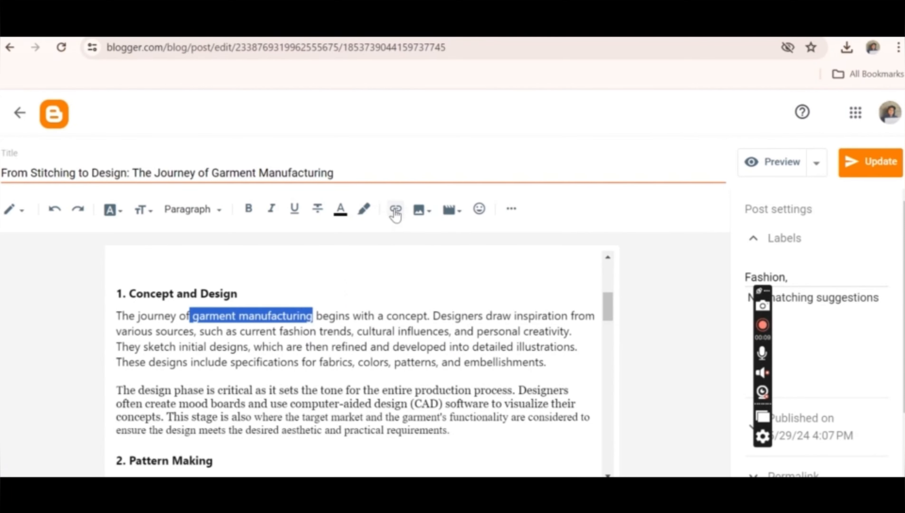
left_click(395, 212)
left_click(368, 279)
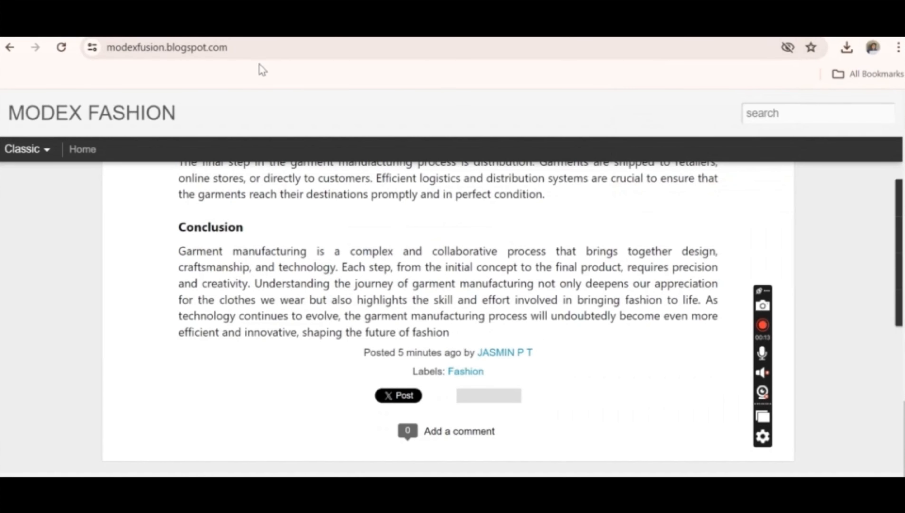
left_click(224, 47)
right_click(224, 47)
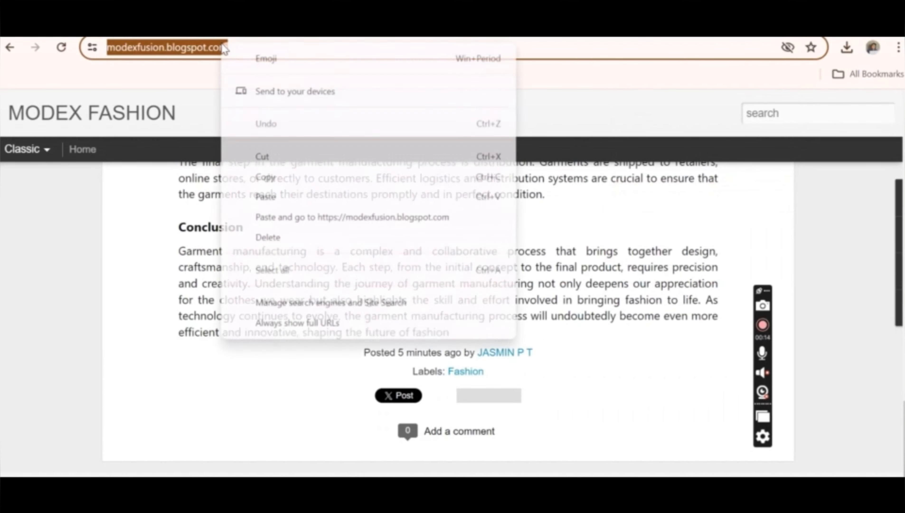
left_click(279, 175)
key("ctrl+Tab")
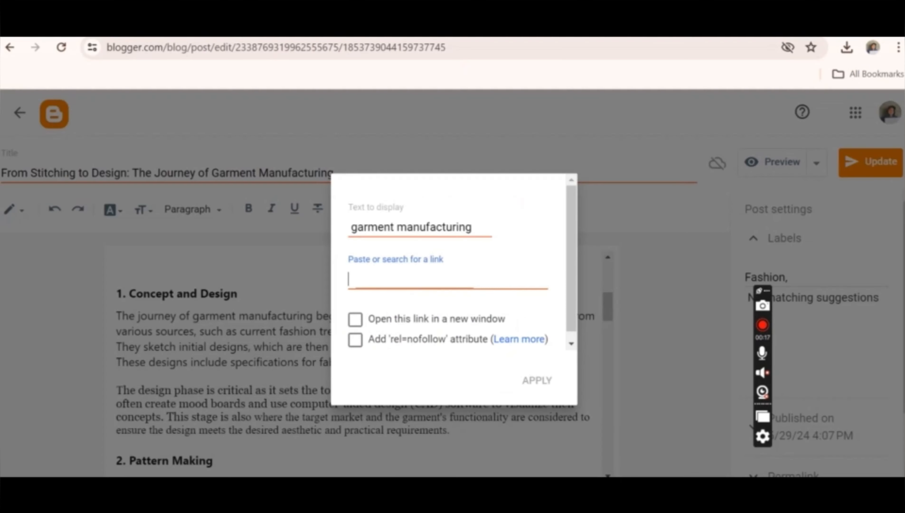
key("ctrl+v")
left_click(365, 323)
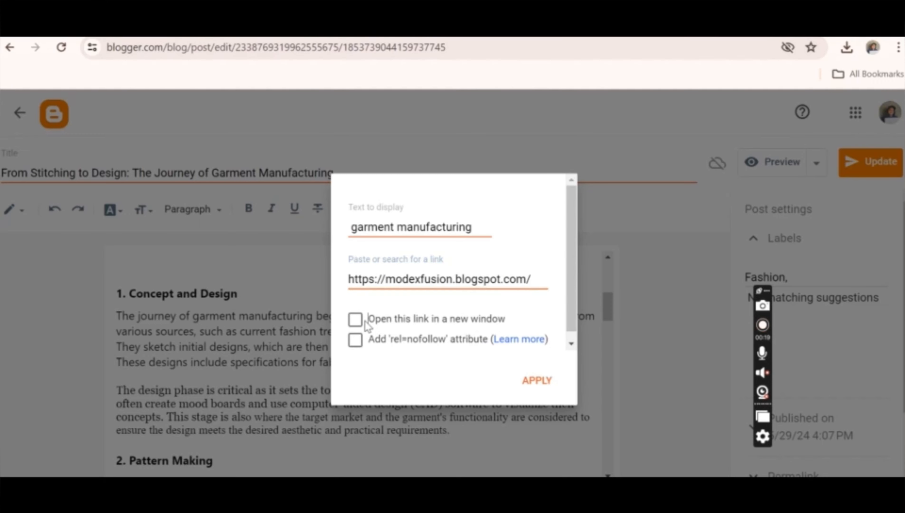
left_click(537, 380)
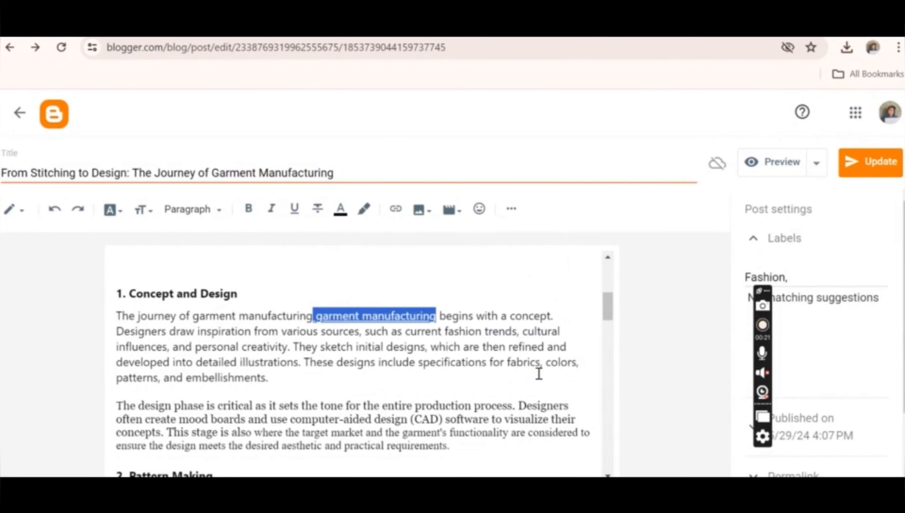
- Format the "3. Sampling" heading as bold, italic and underlined
left_click_drag(610, 309, 615, 240)
left_click_drag(609, 272, 618, 230)
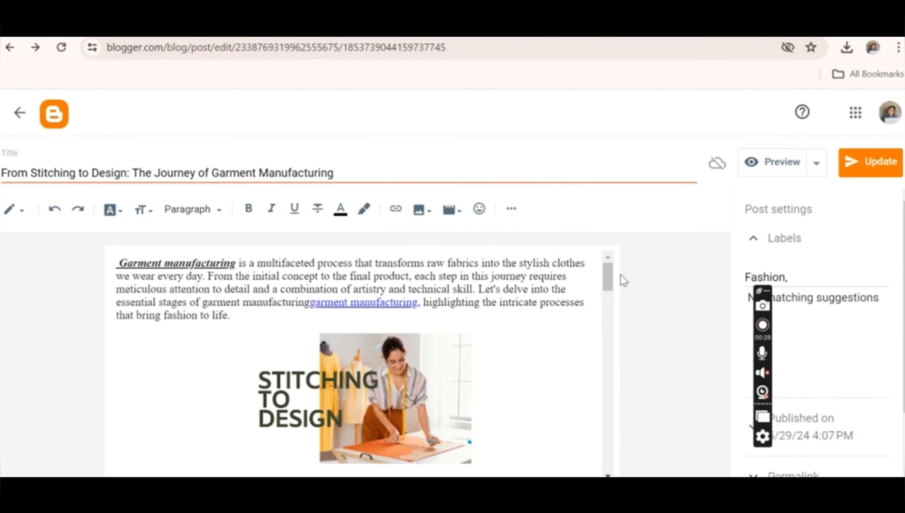
left_click_drag(607, 278, 608, 339)
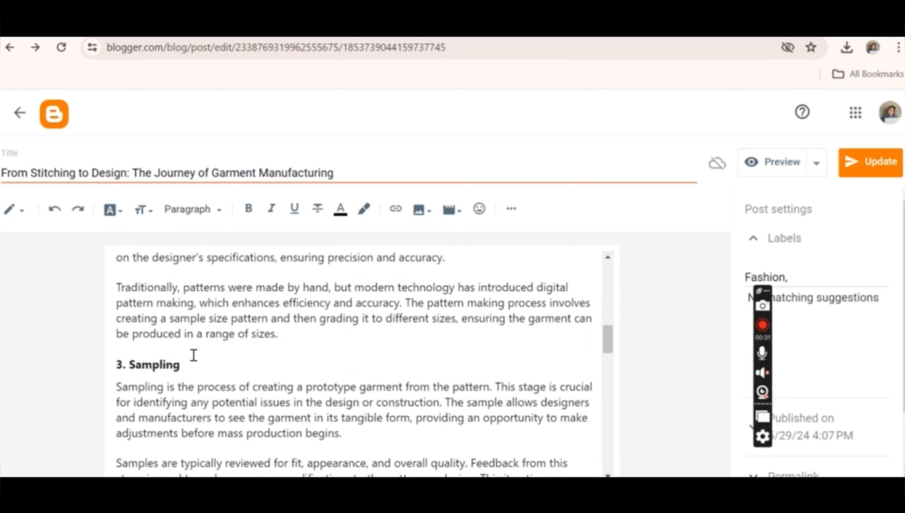
left_click_drag(194, 364, 94, 360)
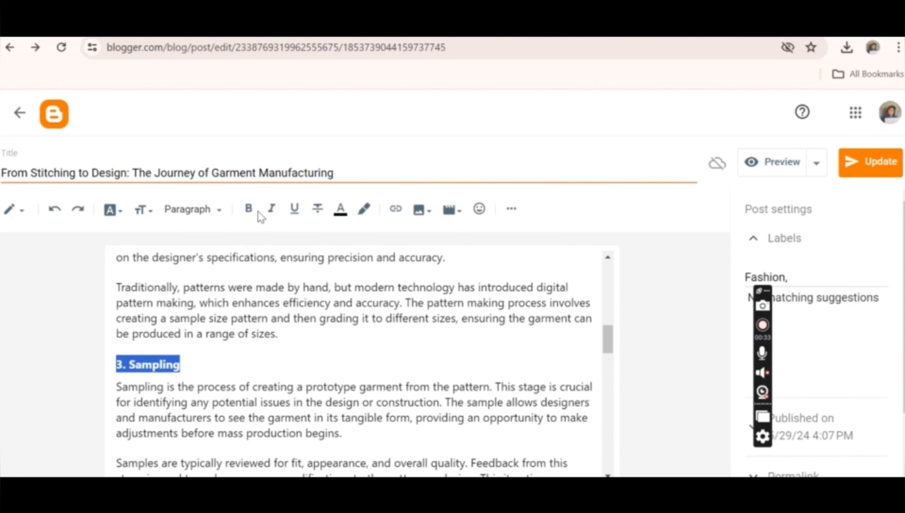
left_click(249, 209)
left_click(291, 211)
left_click(268, 210)
left_click(314, 212)
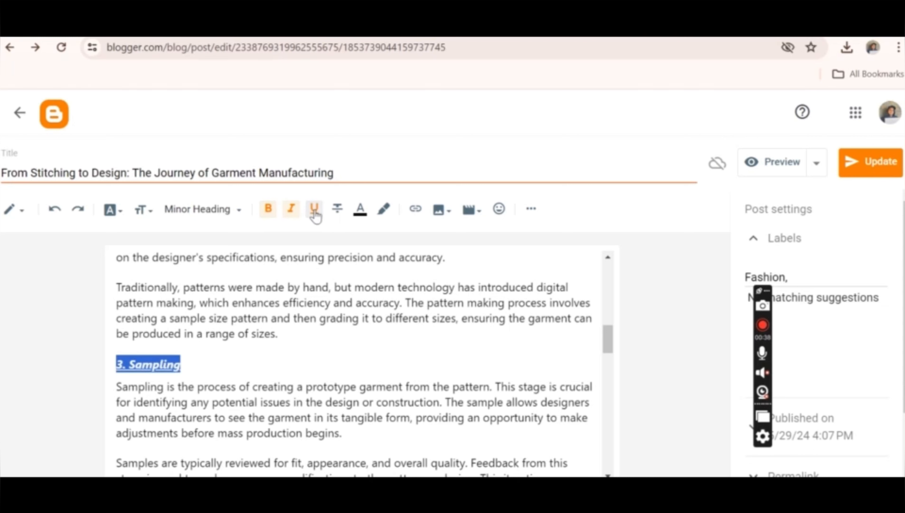
left_click(294, 384)
double_click(298, 387)
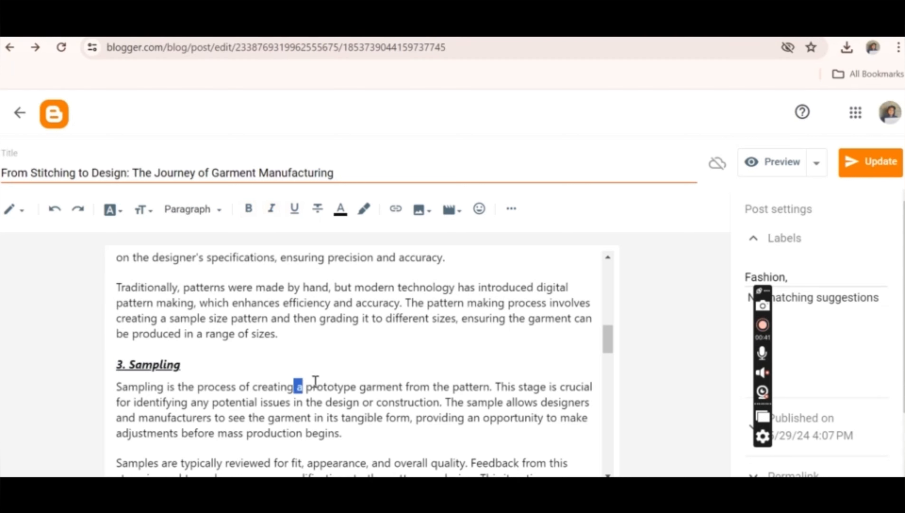
left_click_drag(315, 381, 357, 390)
left_click(340, 209)
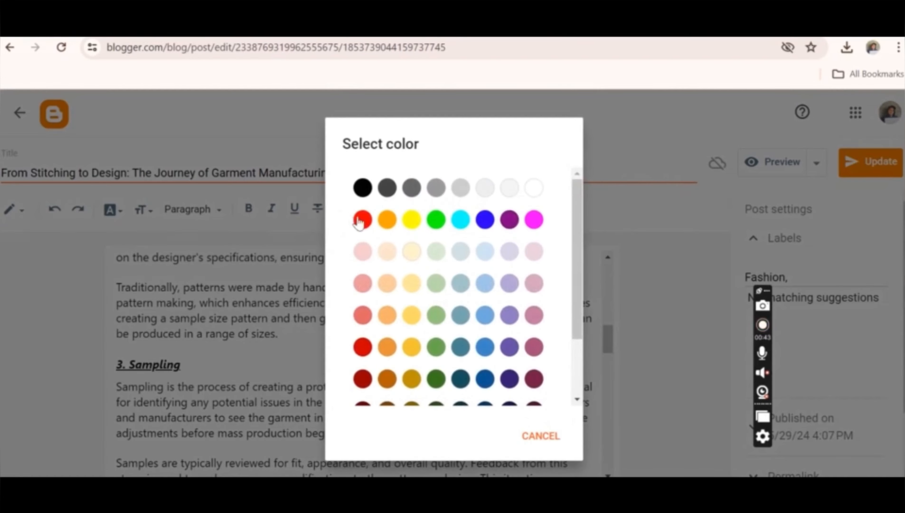
scroll(359, 222, "down", 3)
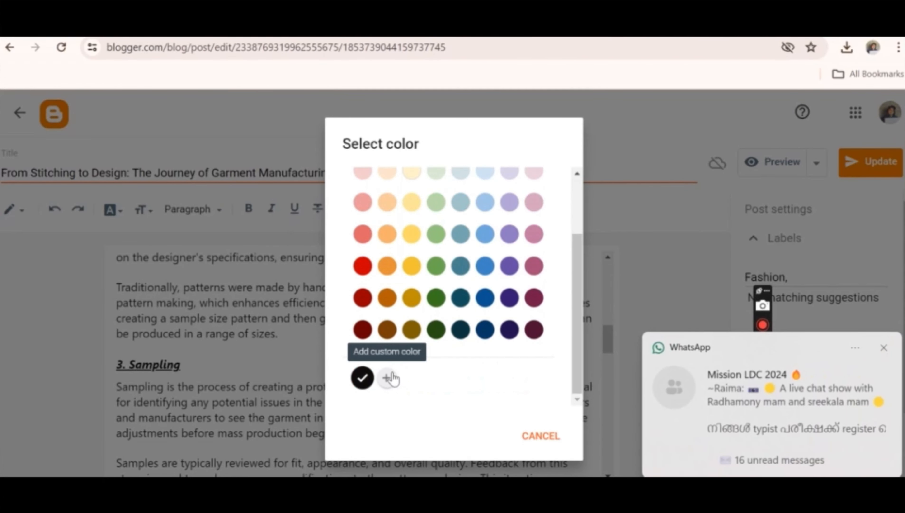
left_click(390, 377)
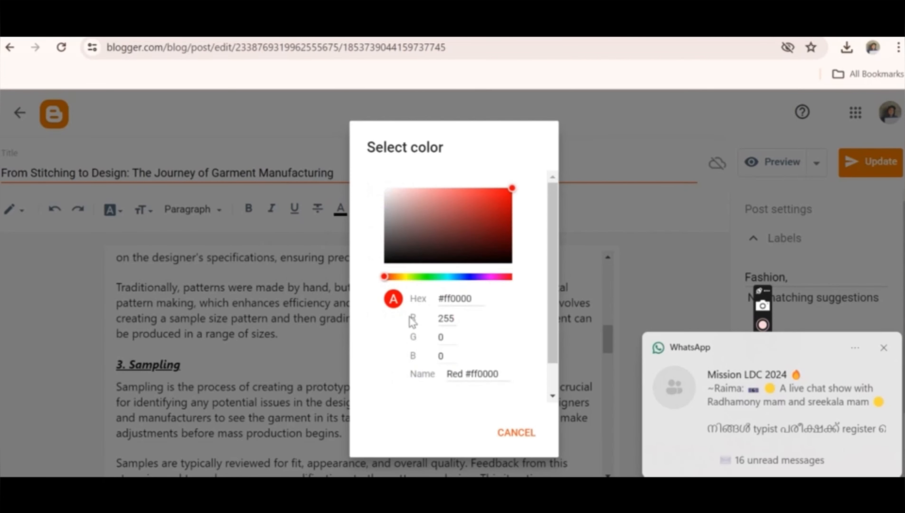
left_click(500, 189)
left_click(516, 432)
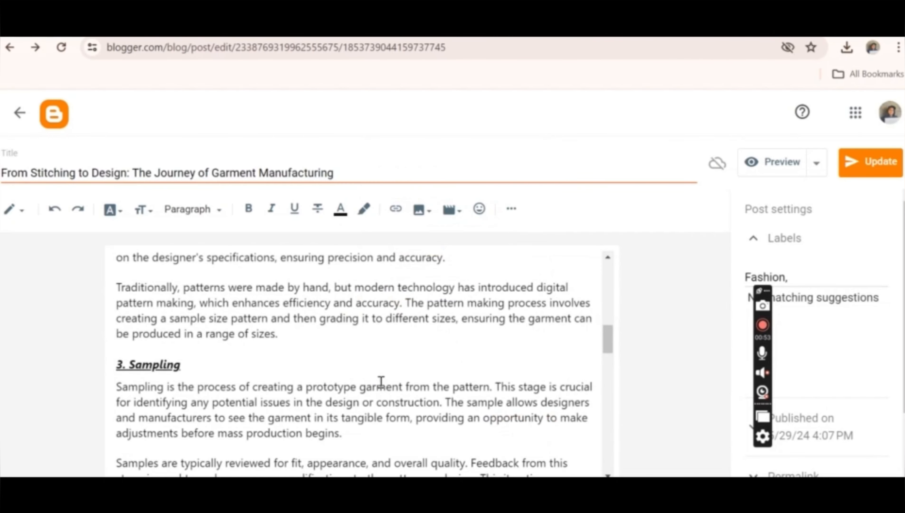
- Apply the text colour #0D0D0D to part of the first paragraph under "3. Sampling", from "garment from the pattern" into the second line
left_click_drag(356, 388, 405, 397)
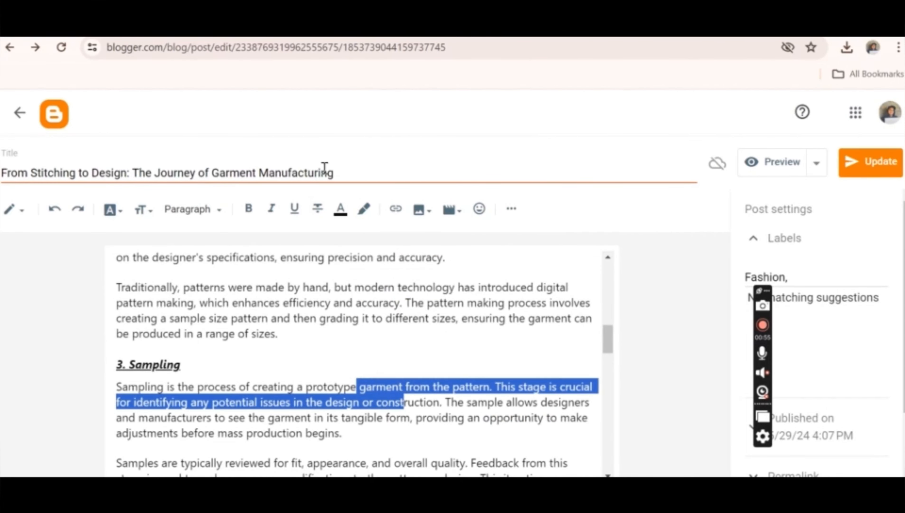
left_click(340, 209)
scroll(361, 223, "down", 3)
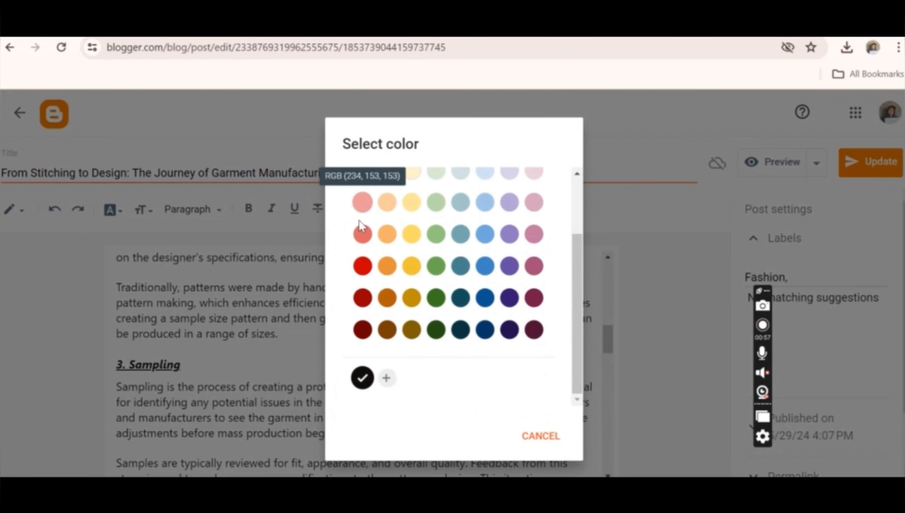
left_click(363, 380)
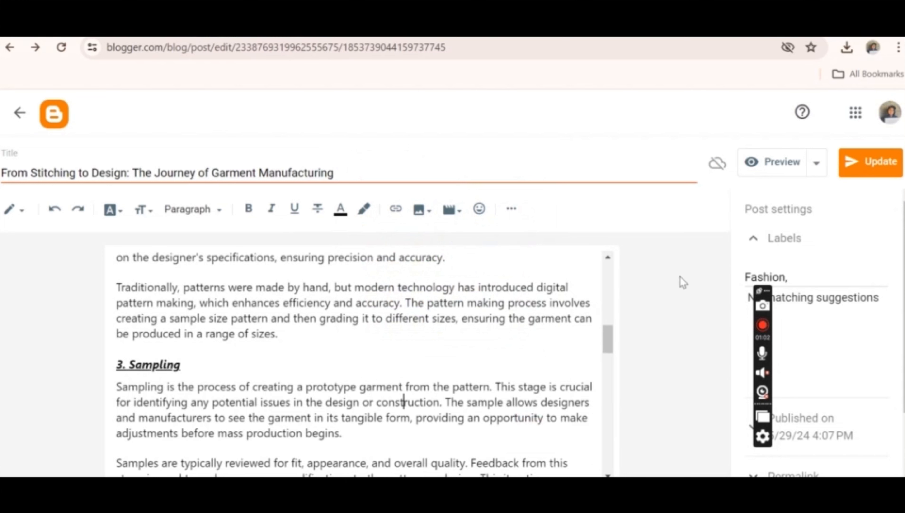
- Update the published garment manufacturing post and return to the blog's list of posts
left_click_drag(609, 344, 606, 388)
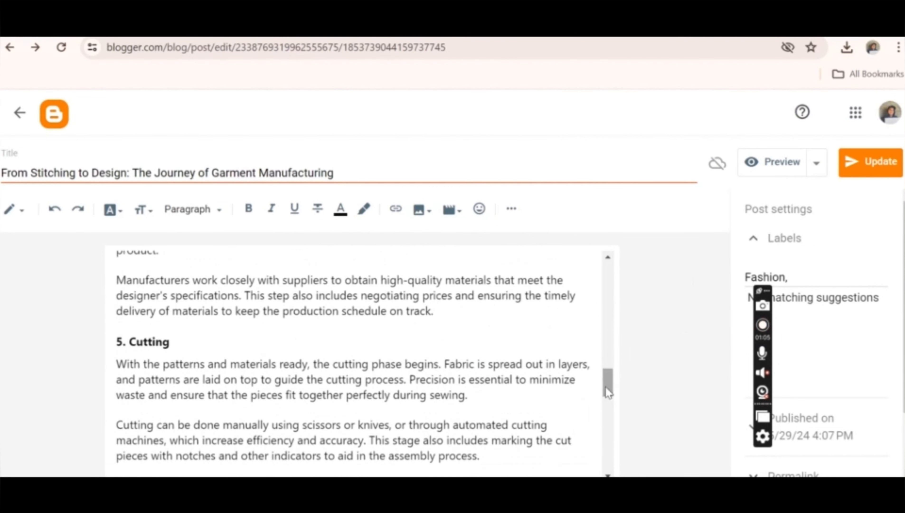
left_click(857, 167)
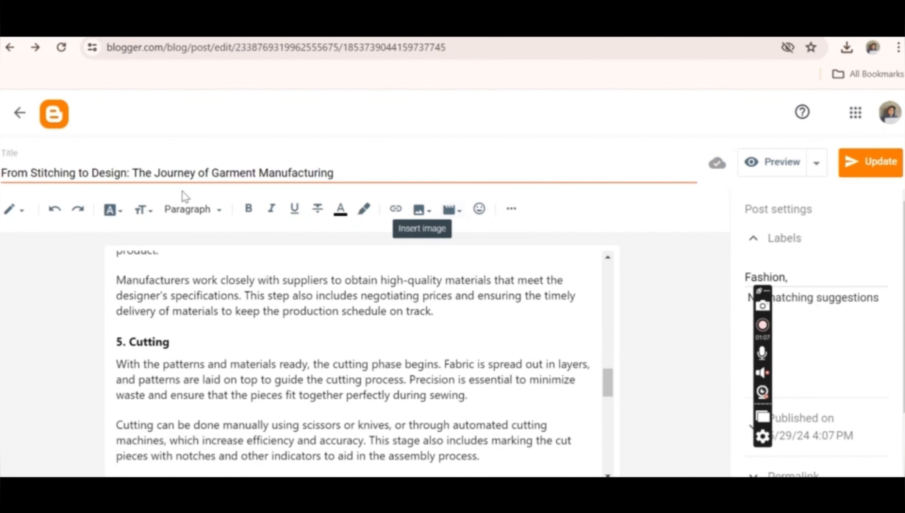
left_click(20, 113)
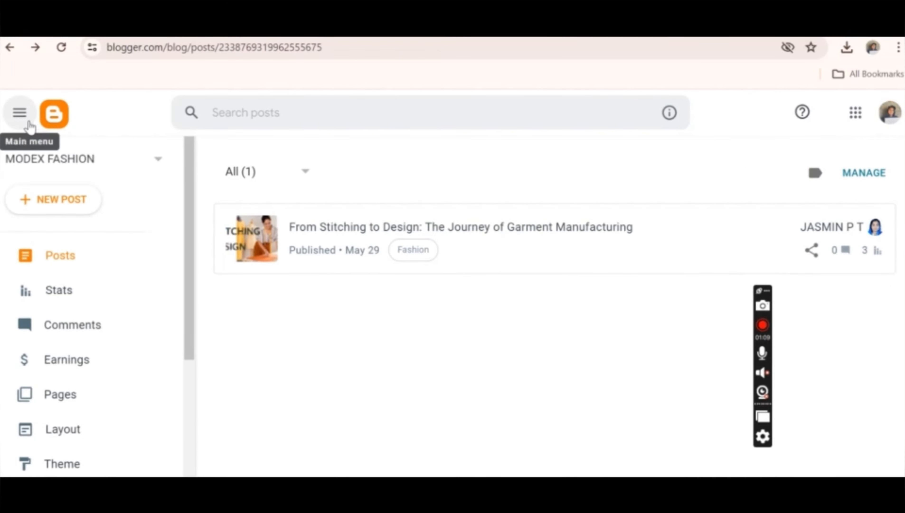
- Examine the blog's statistics down to the Pages section, and open the blog's layout
left_click(73, 292)
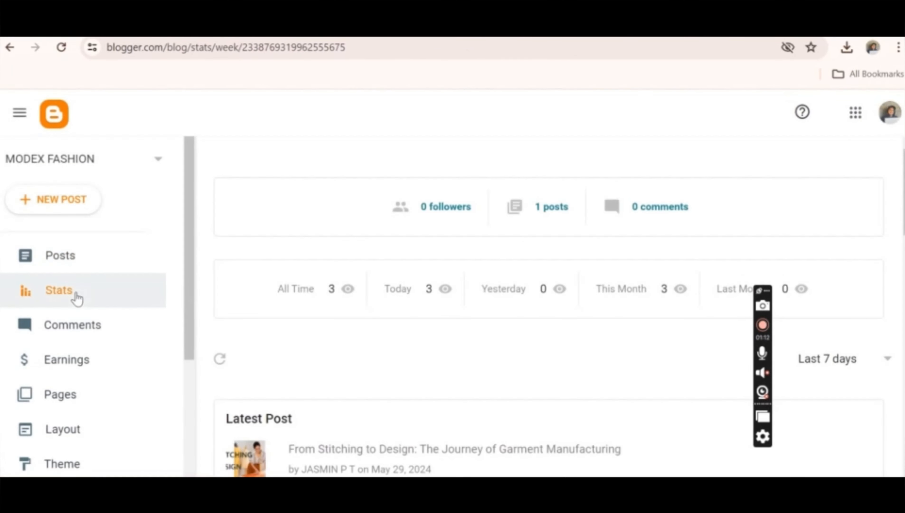
scroll(887, 288, "down", 10)
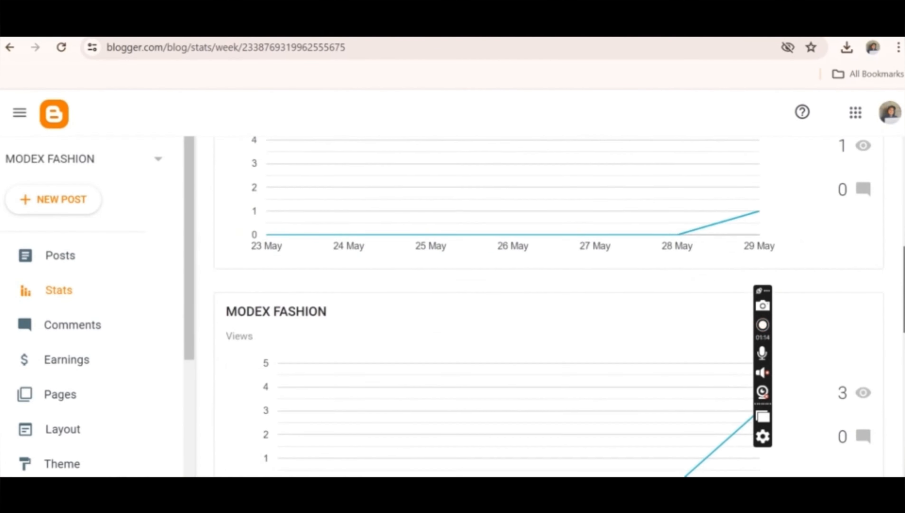
scroll(884, 417, "down", 5)
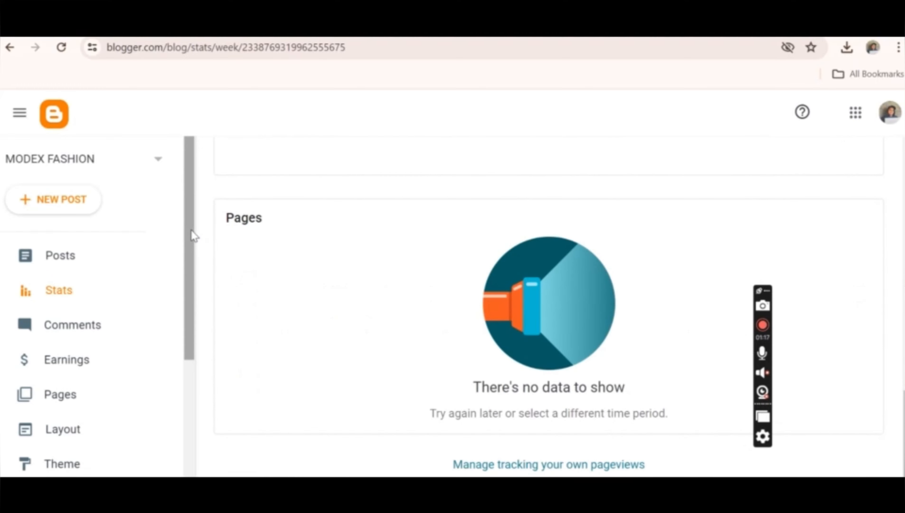
left_click_drag(191, 231, 196, 360)
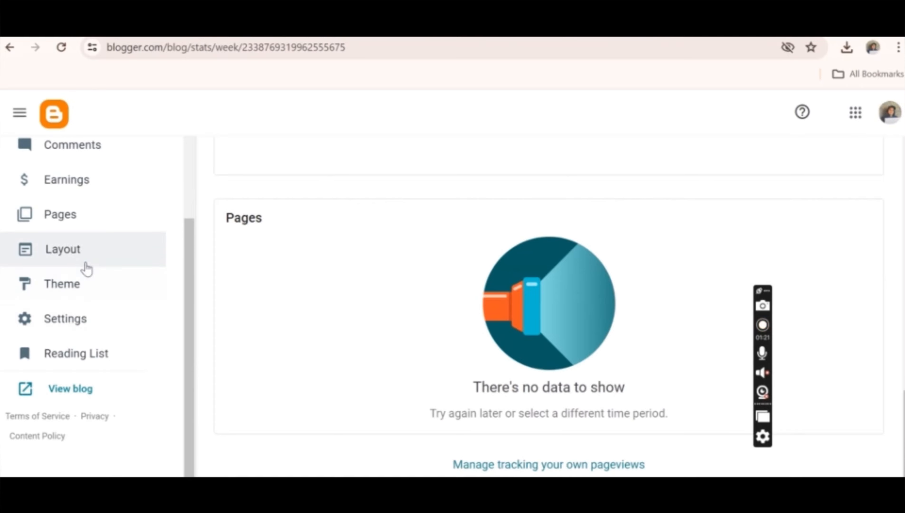
left_click(79, 252)
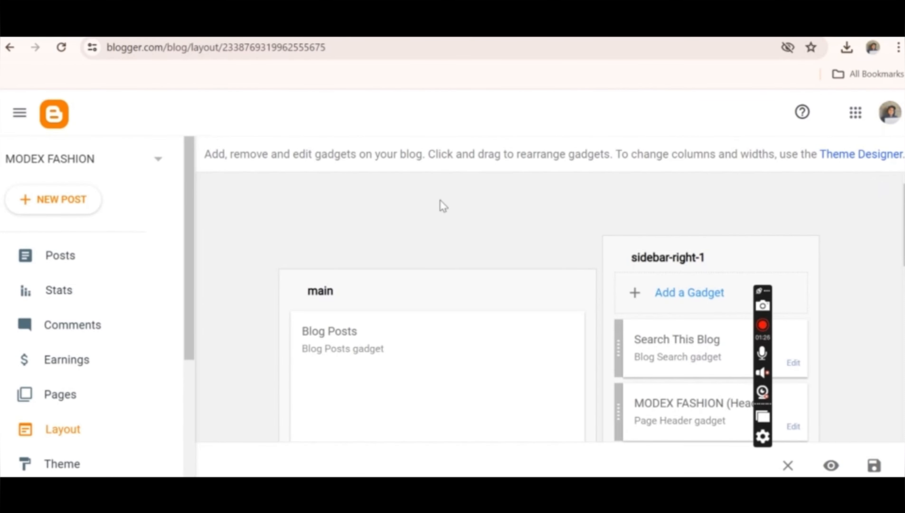
- Open the blog's settings and look through the available options, from the Basic section down to Comments
left_click_drag(190, 289, 133, 364)
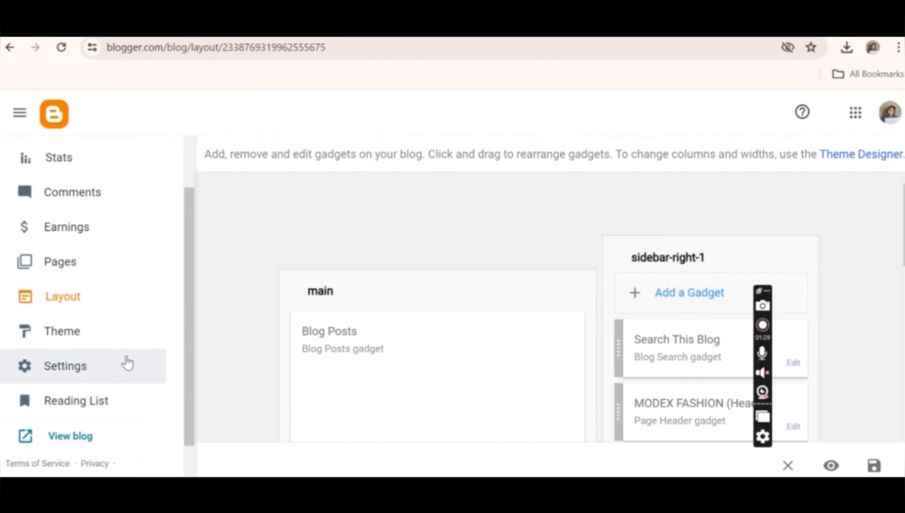
left_click(118, 364)
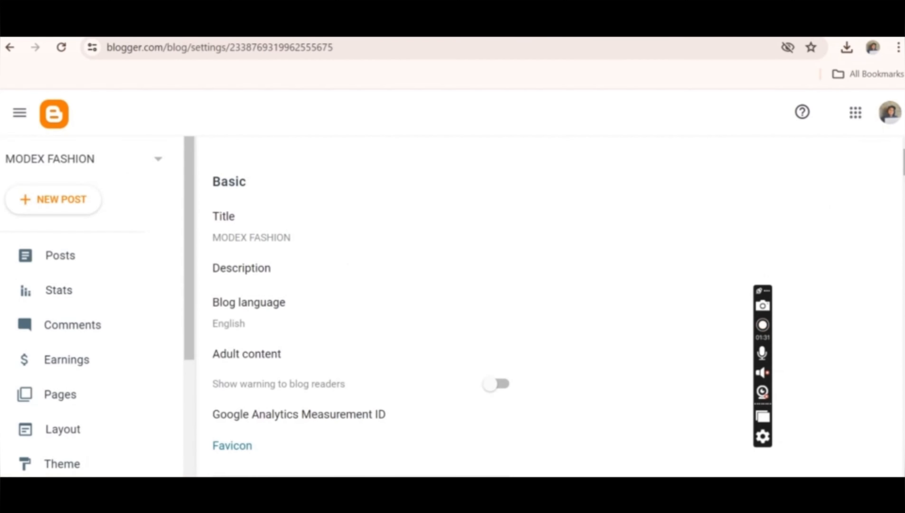
scroll(539, 306, "down", 20)
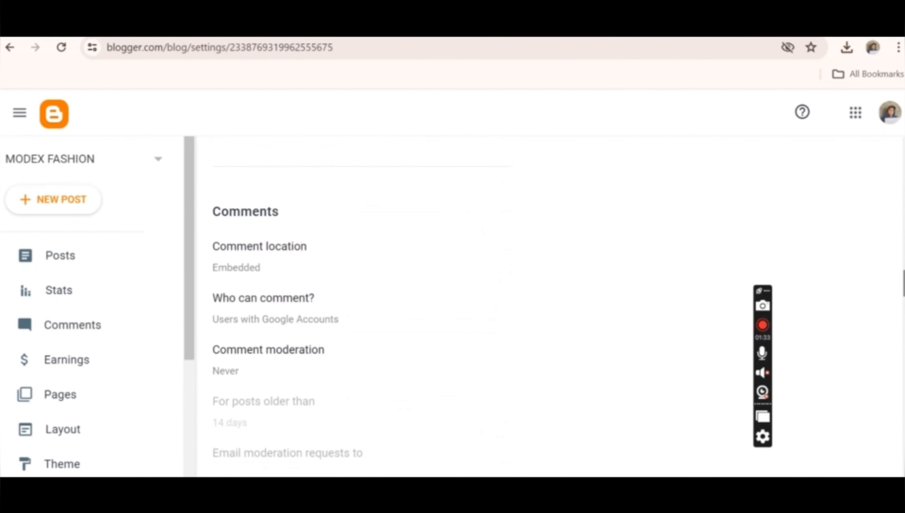
scroll(257, 238, "up", 10)
scroll(257, 238, "down", 3)
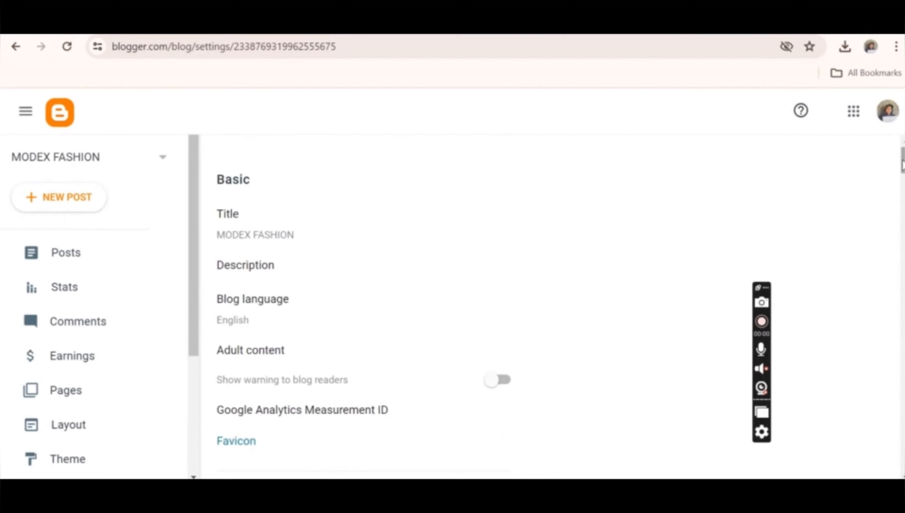
left_click_drag(902, 160, 903, 199)
scroll(602, 151, "up", 5)
scroll(602, 151, "down", 2)
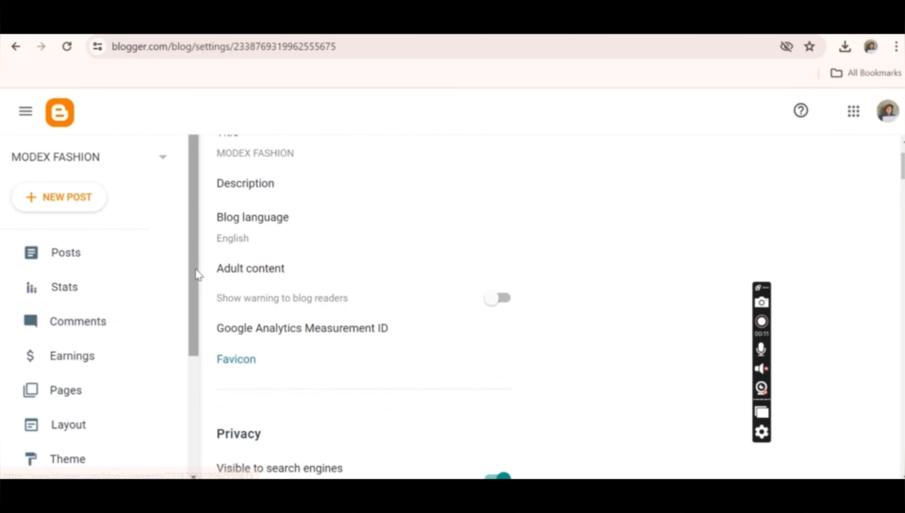
- In the blog's layout, add a Followers gadget titled "Follow me" to the sidebar-right-1 section and save the gadget
left_click_drag(196, 268, 188, 335)
left_click(74, 323)
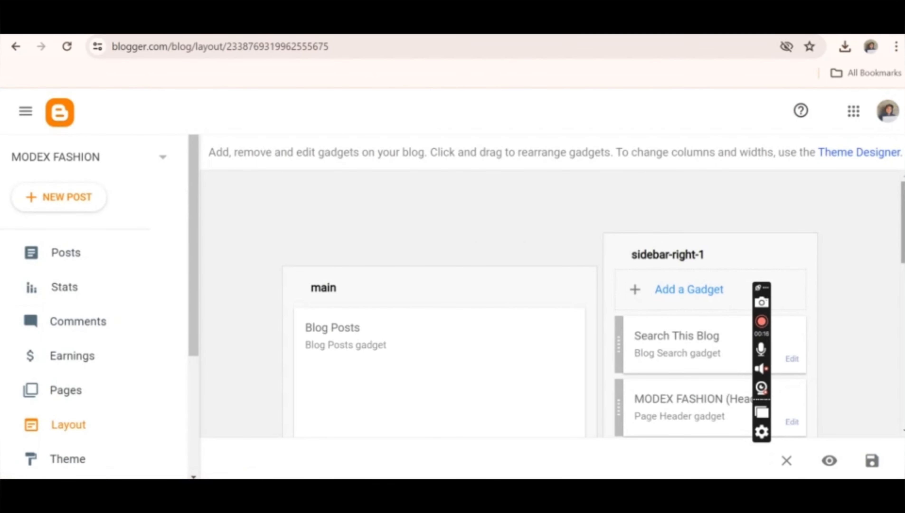
left_click_drag(903, 222, 904, 248)
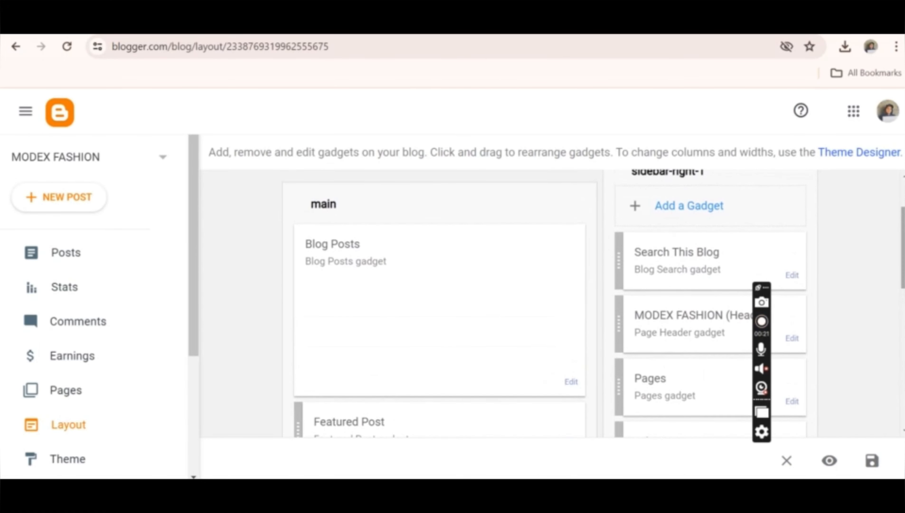
left_click(711, 204)
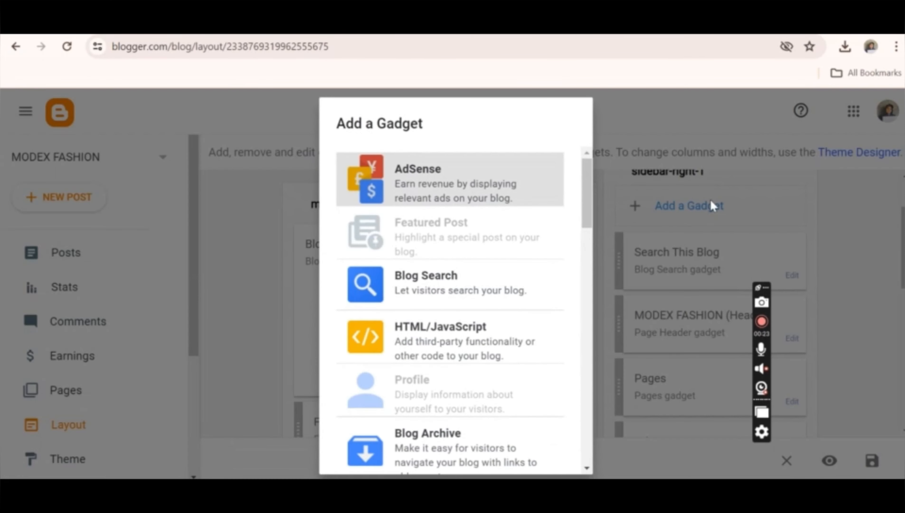
left_click_drag(587, 196, 588, 248)
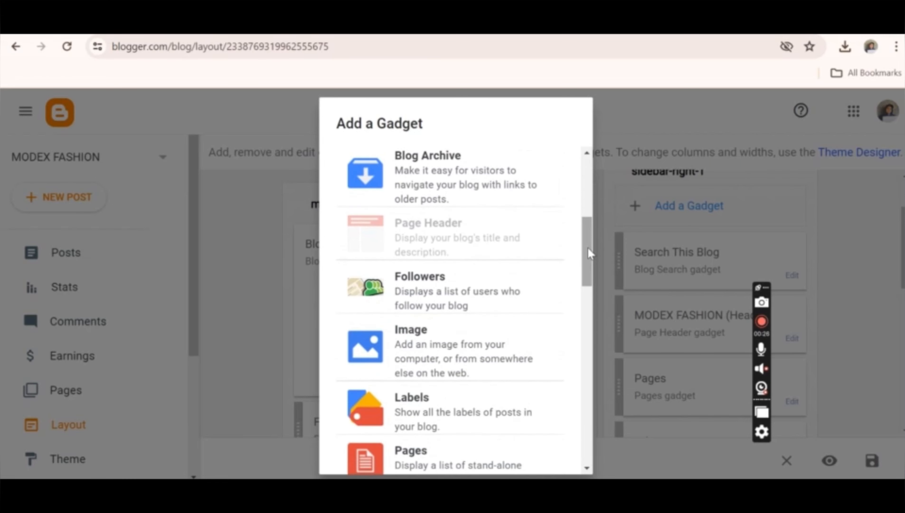
left_click(485, 285)
left_click(412, 279)
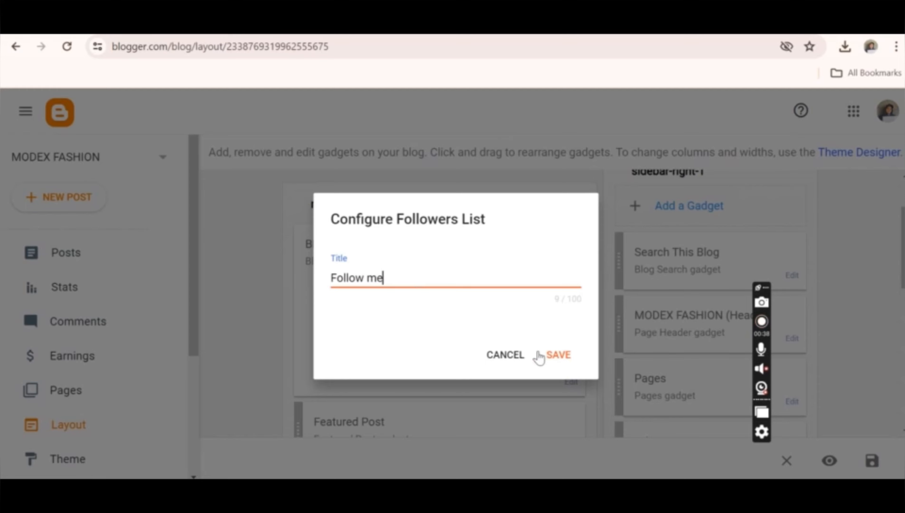
left_click(546, 358)
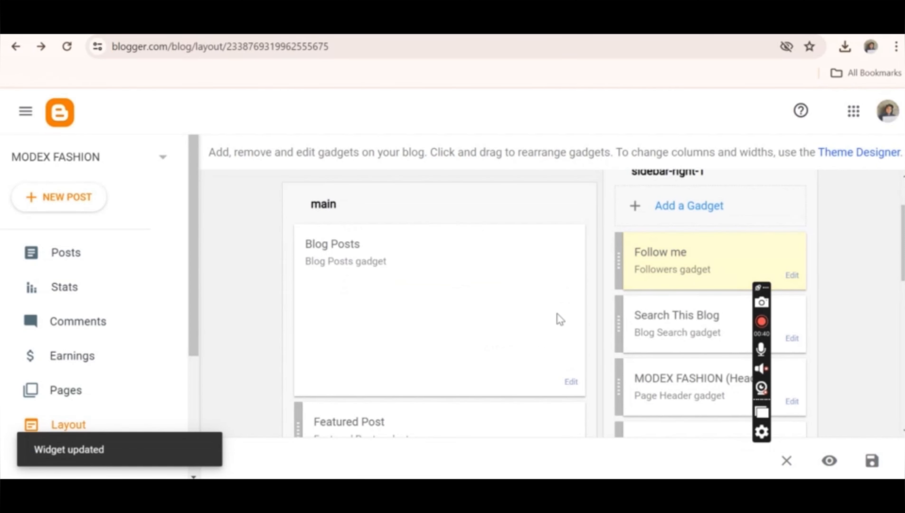